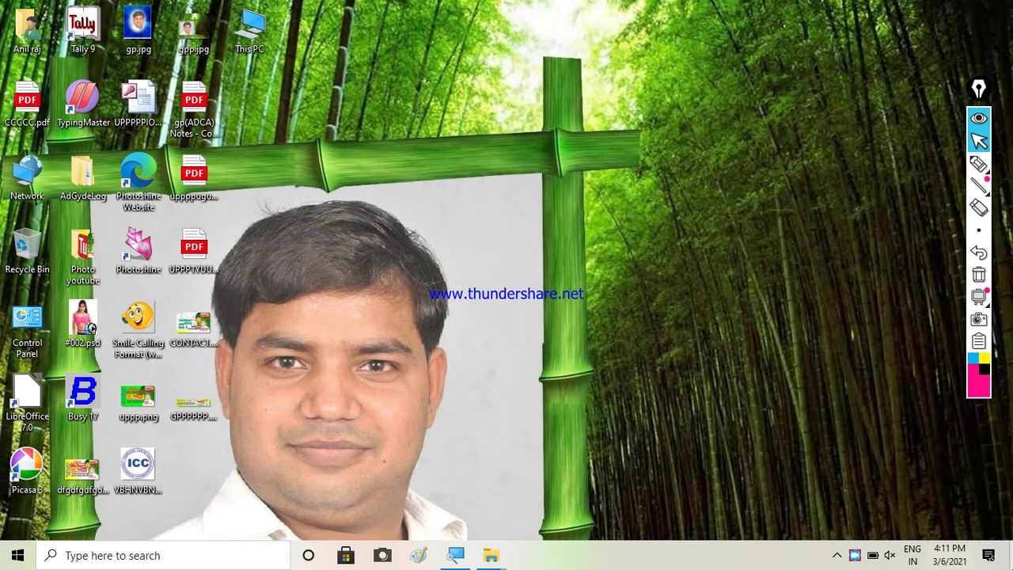
Refresh the desktop twice
{"action": "right_click", "coordinate": [392, 100]}
{"action": "left_click", "coordinate": [417, 142]}
{"action": "right_click", "coordinate": [369, 77]}
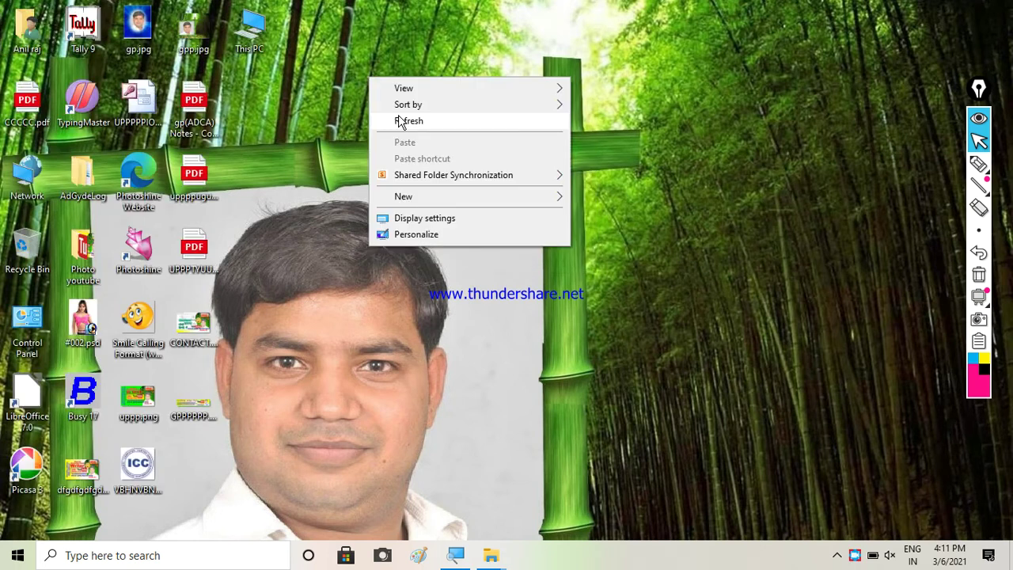
{"action": "left_click", "coordinate": [400, 121]}
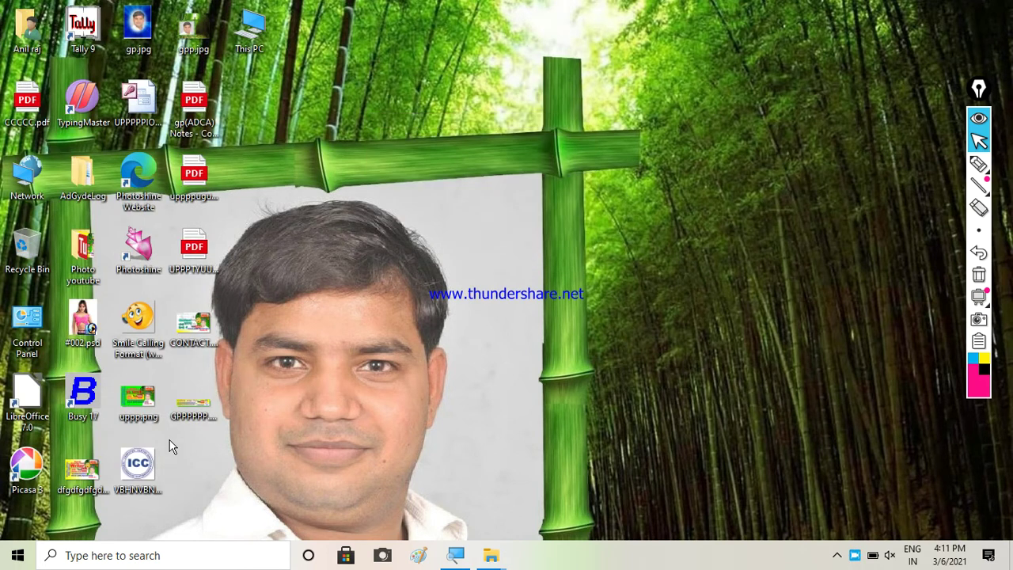
Search Windows for 'CONTAC' and open the Contacts folder from the results
{"action": "left_click", "coordinate": [118, 557]}
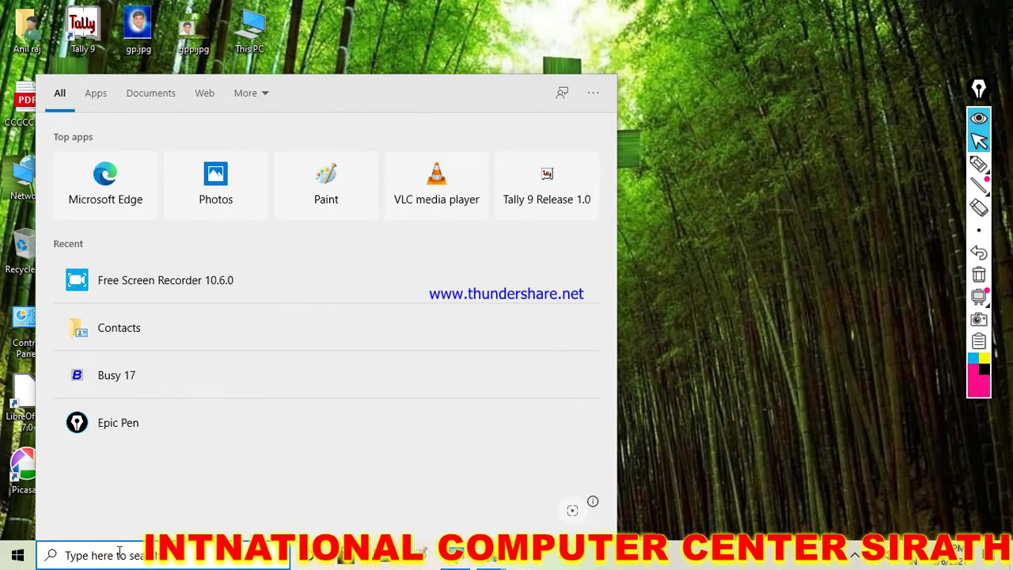
{"action": "type", "text": "CONT"}
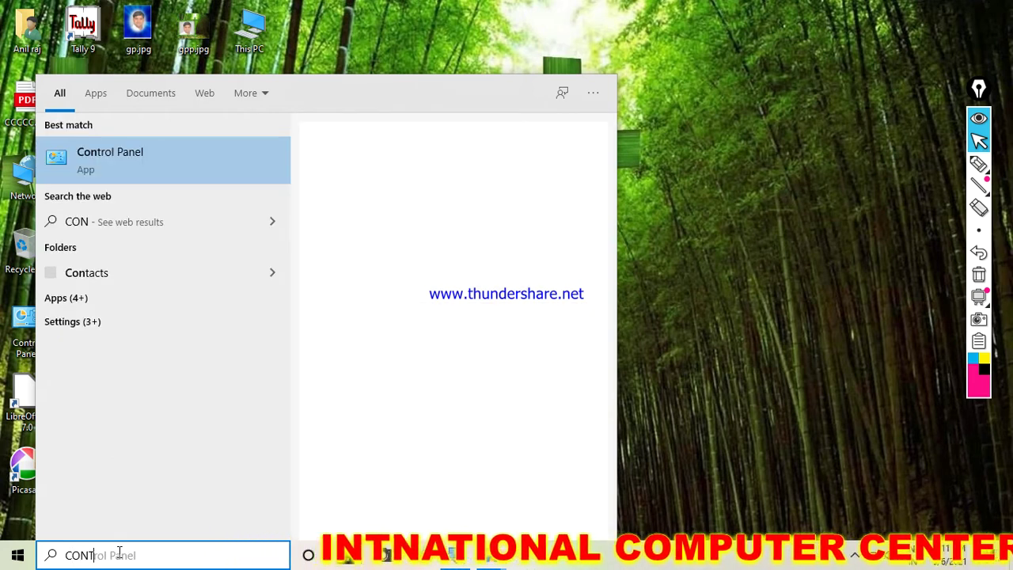
{"action": "type", "text": "AC"}
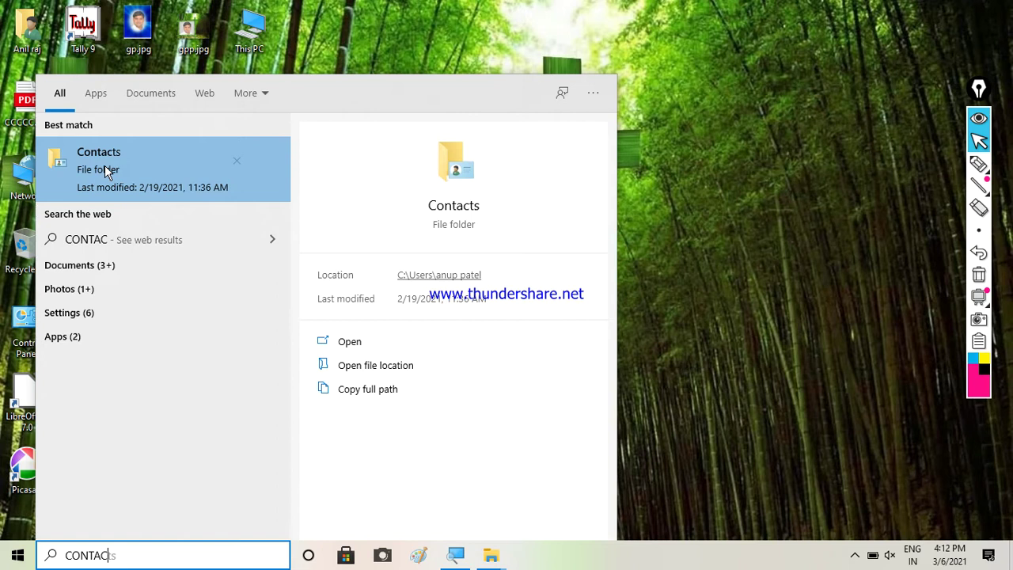
{"action": "left_click", "coordinate": [107, 173]}
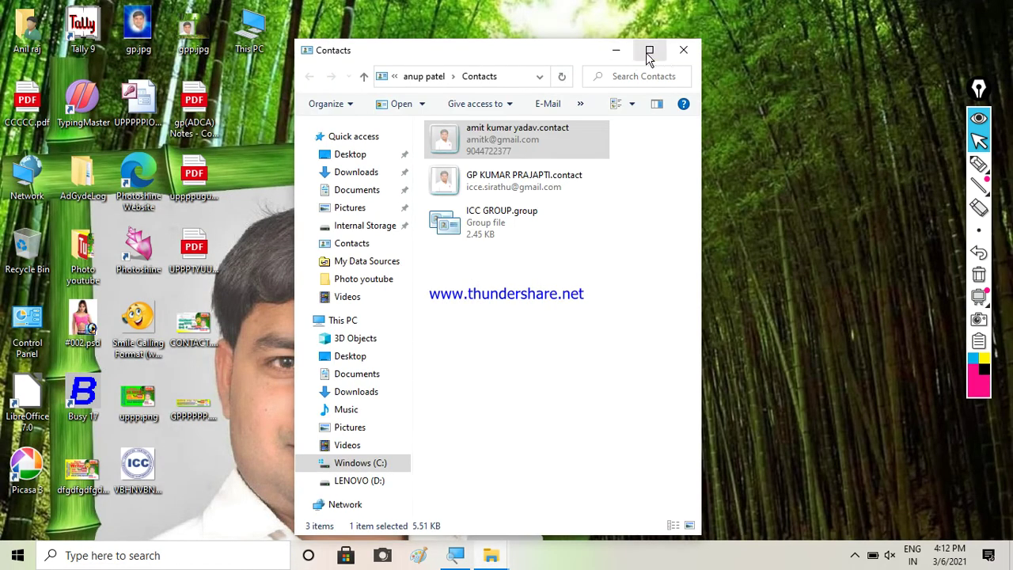
Maximize the Contacts window and select the two contact files in turn
{"action": "left_click", "coordinate": [649, 50]}
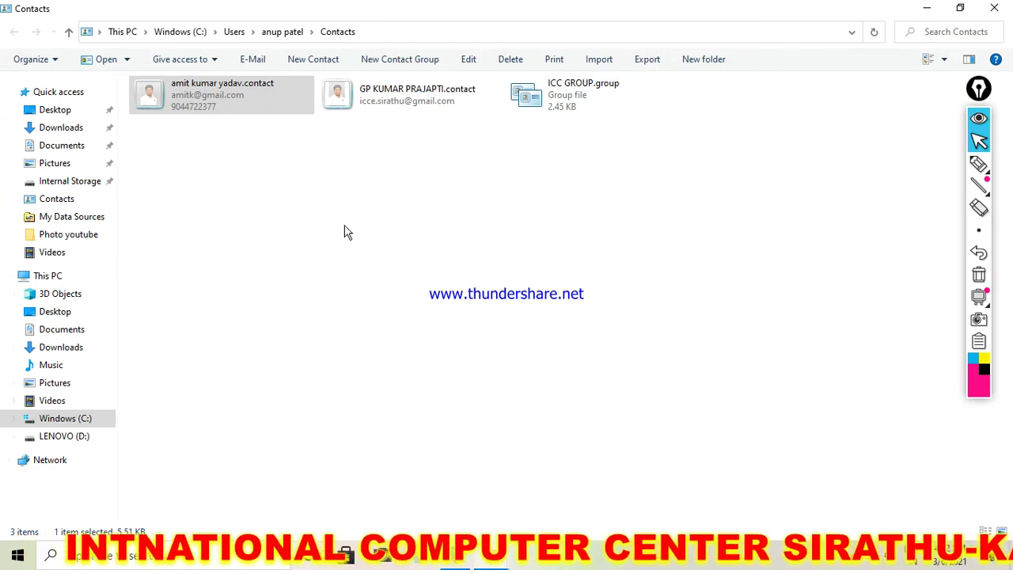
{"action": "left_click", "coordinate": [369, 107]}
{"action": "left_click", "coordinate": [212, 91]}
{"action": "left_click", "coordinate": [341, 93]}
{"action": "left_click", "coordinate": [267, 98]}
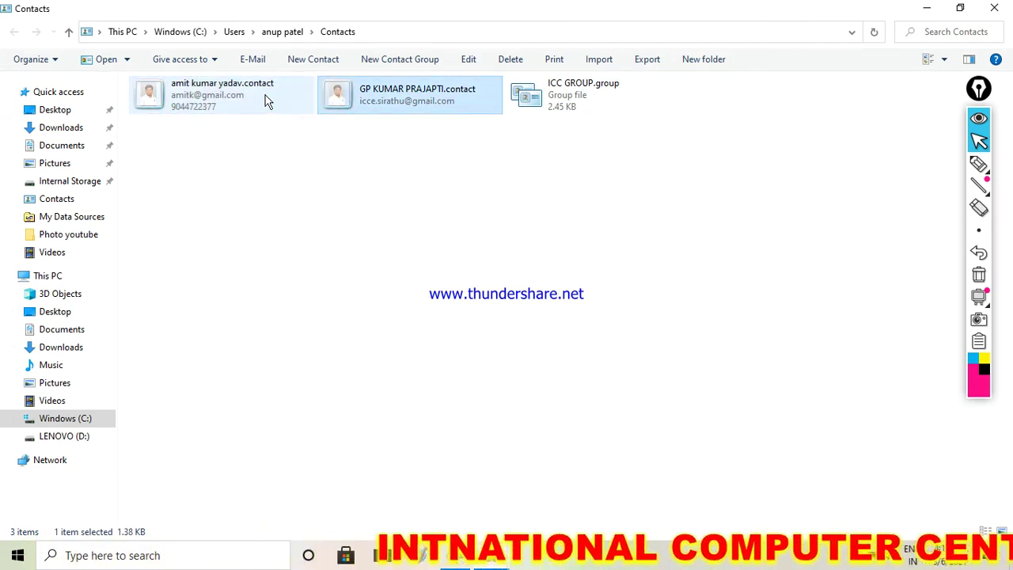
{"action": "left_click", "coordinate": [362, 100]}
{"action": "left_click", "coordinate": [273, 93]}
{"action": "left_click", "coordinate": [356, 95]}
{"action": "left_click", "coordinate": [254, 93]}
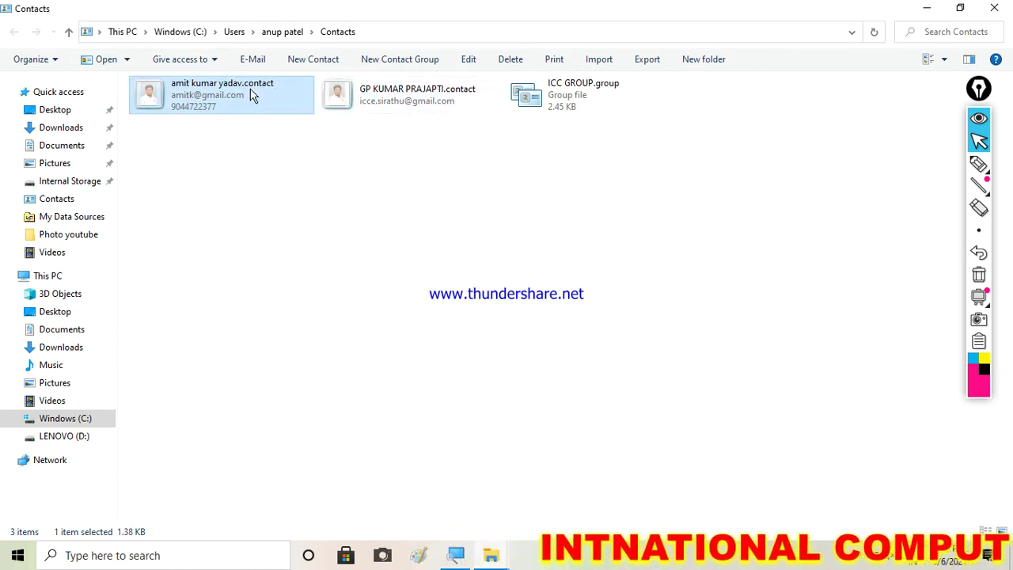
{"action": "left_click", "coordinate": [348, 97]}
{"action": "left_click", "coordinate": [265, 97]}
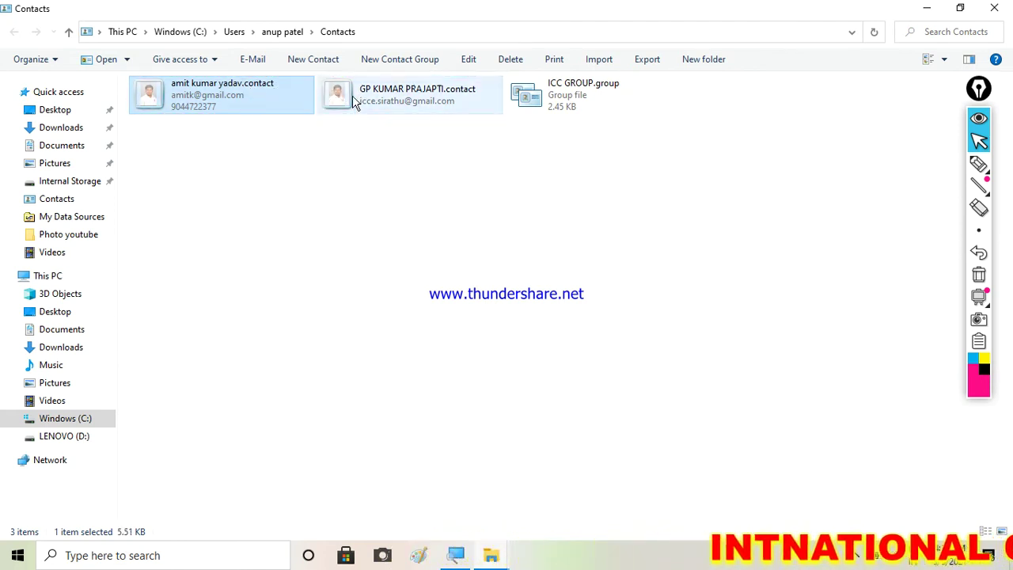
{"action": "left_click", "coordinate": [336, 99]}
{"action": "left_click", "coordinate": [276, 99]}
{"action": "left_click", "coordinate": [357, 97]}
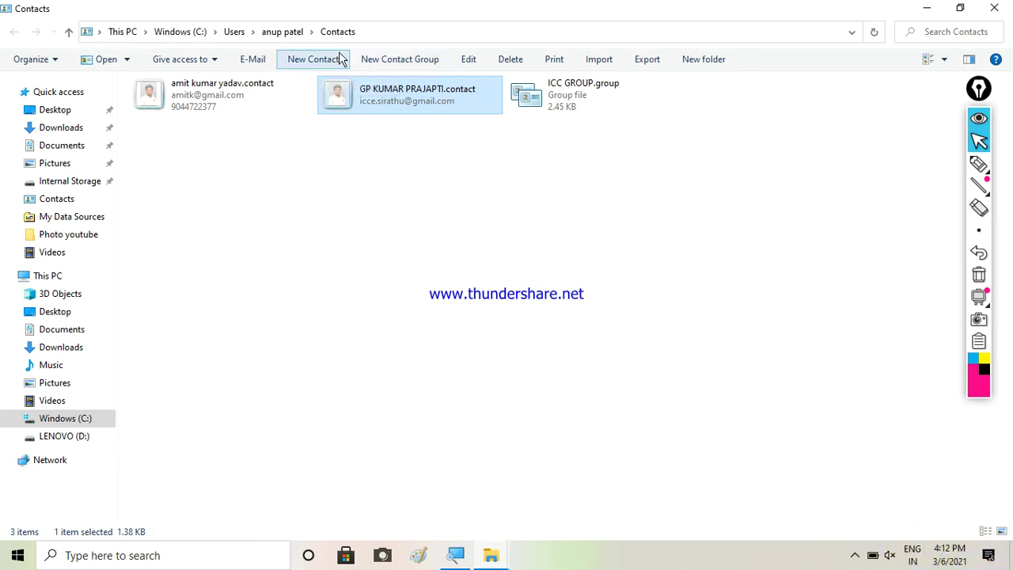
Start a new contact, cancel it without saving, and close the Contacts window
{"action": "left_click", "coordinate": [295, 59]}
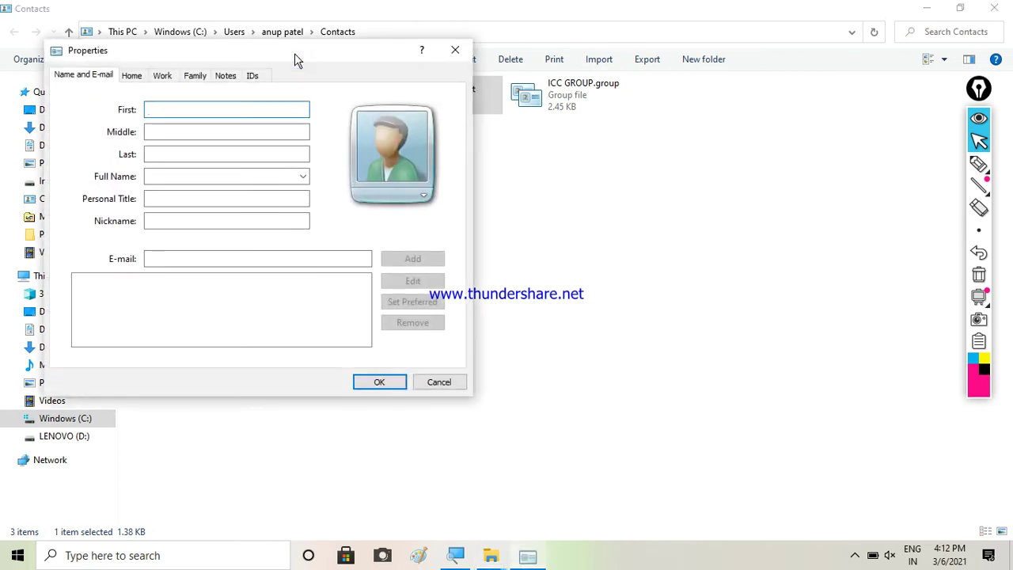
{"action": "left_click_drag", "start_coordinate": [289, 77], "coordinate": [412, 53]}
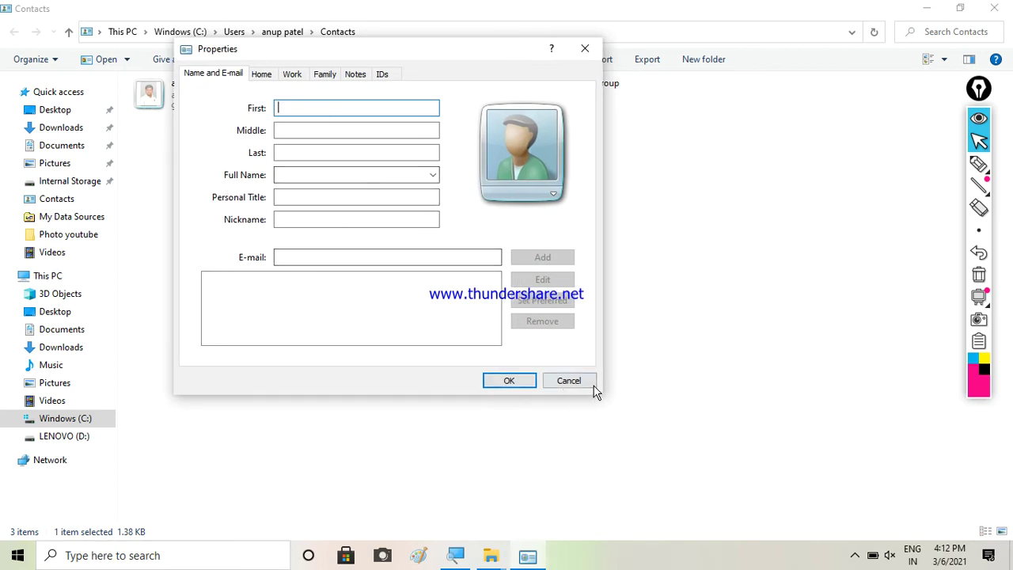
{"action": "left_click", "coordinate": [569, 381]}
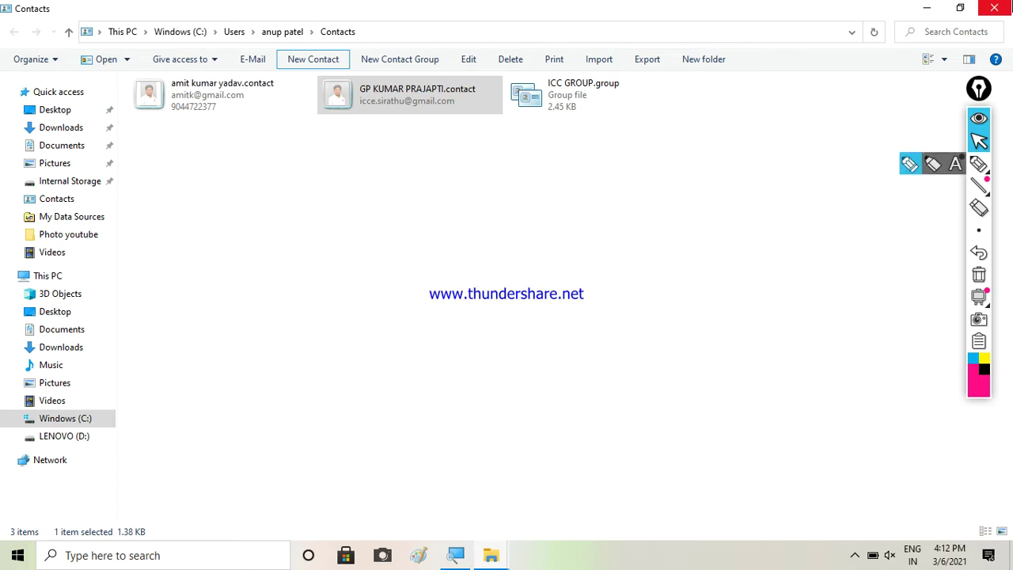
{"action": "left_click", "coordinate": [926, 8]}
Refresh the desktop and move This PC to the top centre
{"action": "right_click", "coordinate": [587, 84]}
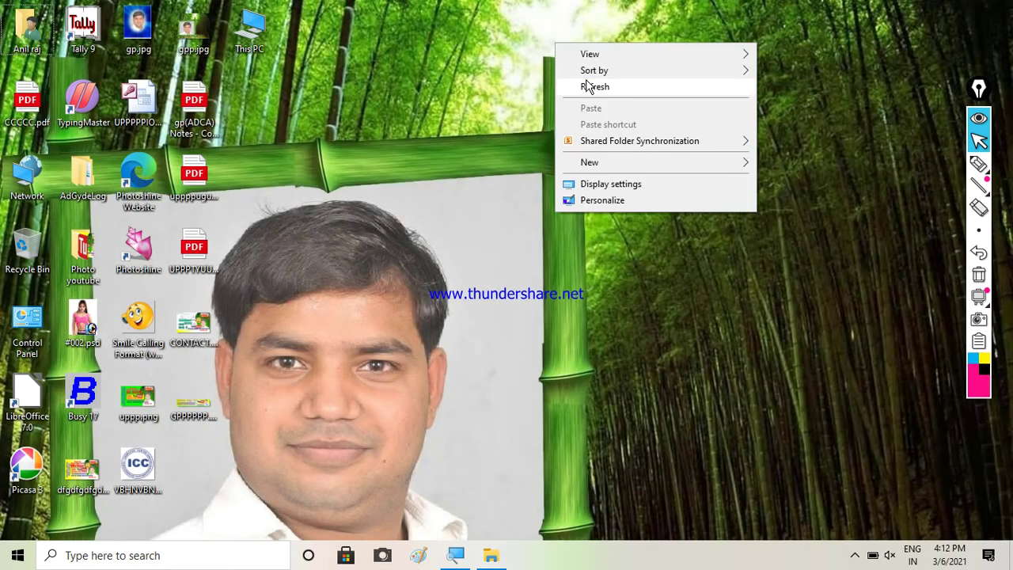
{"action": "left_click", "coordinate": [588, 84]}
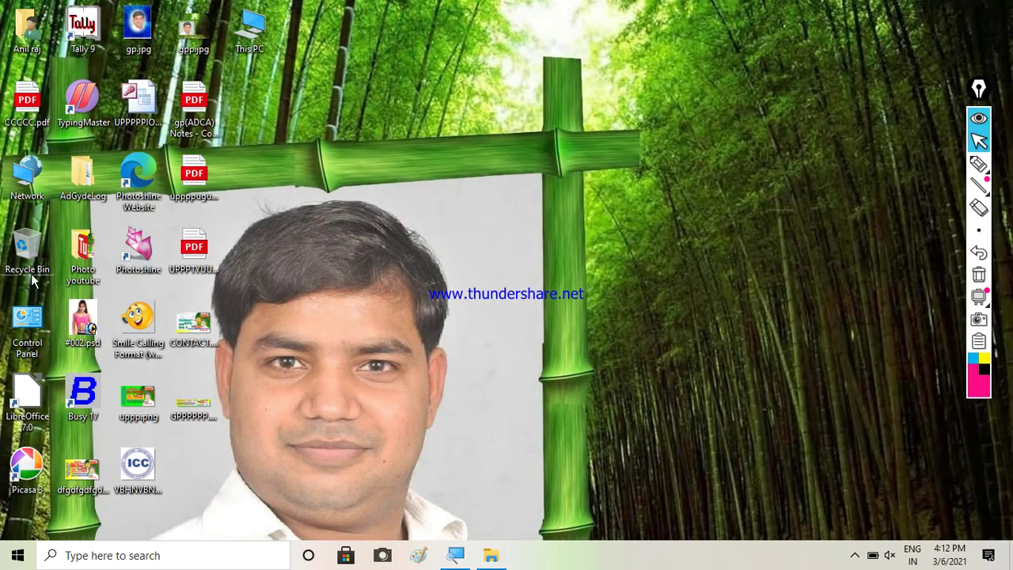
{"action": "left_click_drag", "start_coordinate": [254, 46], "coordinate": [478, 117]}
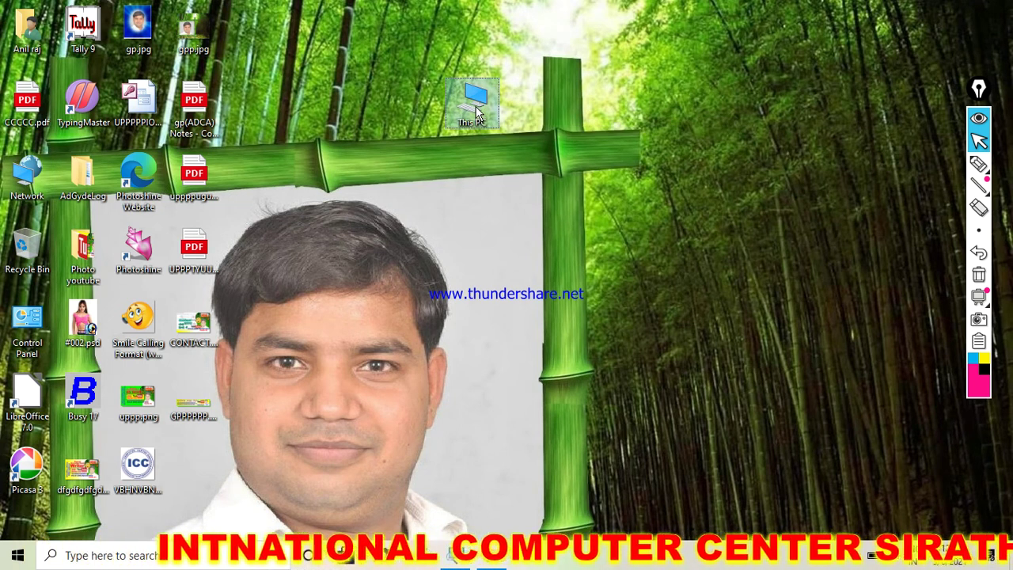
Open This PC, browse C: > Users > the user's folder to Contacts, then close the window
{"action": "right_click", "coordinate": [480, 115]}
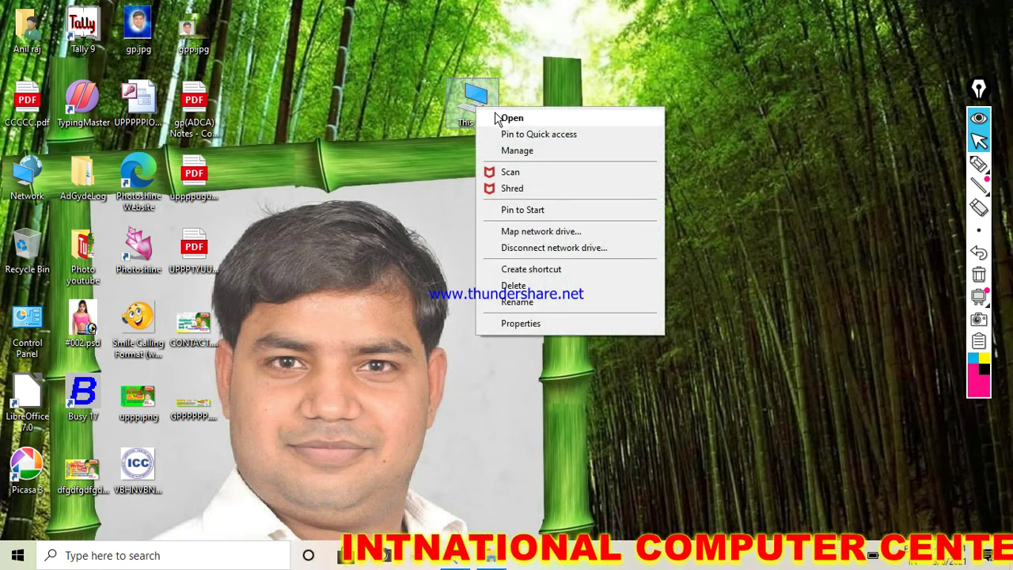
{"action": "left_click", "coordinate": [496, 118]}
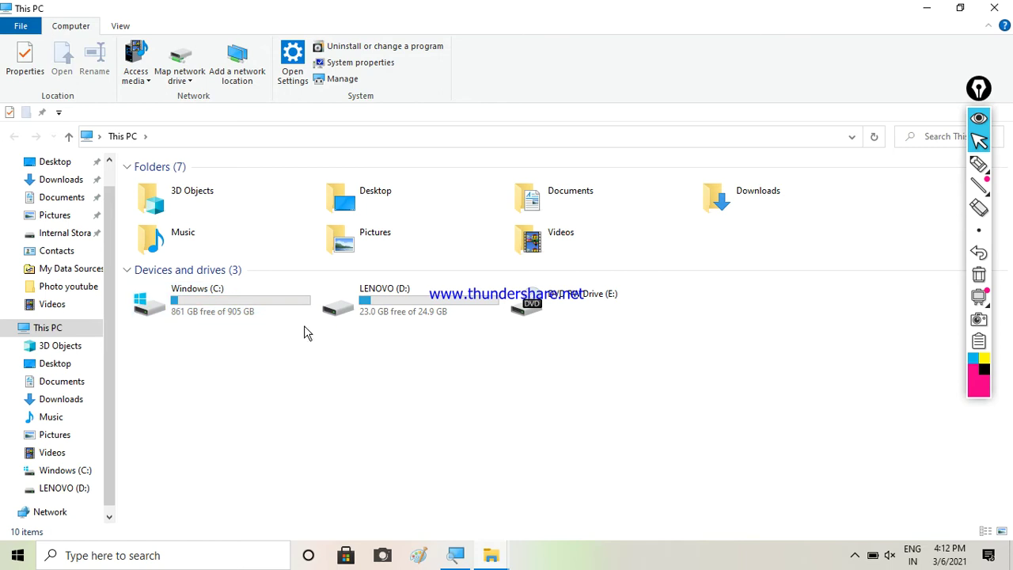
{"action": "double_click", "coordinate": [222, 311]}
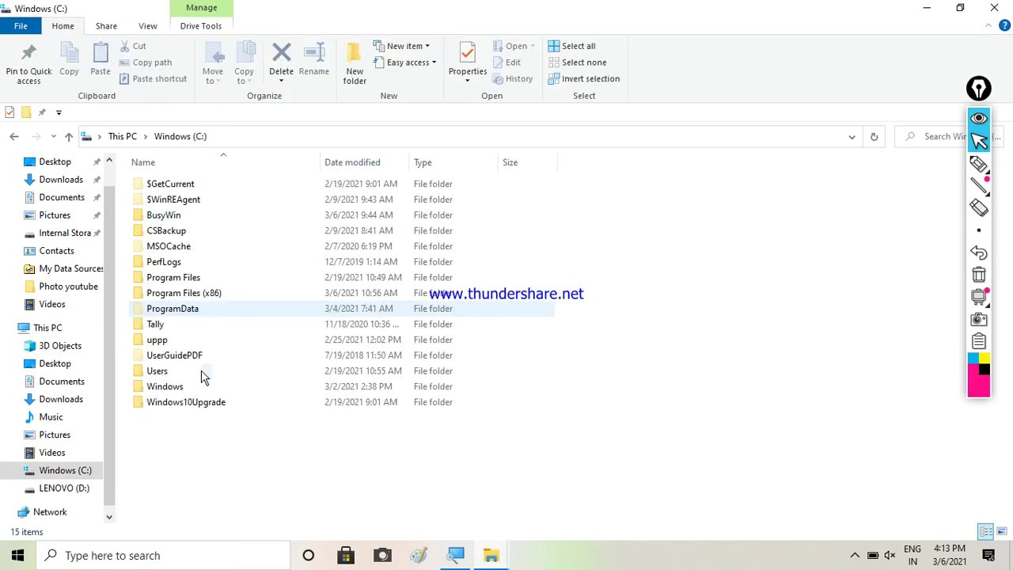
{"action": "double_click", "coordinate": [164, 377]}
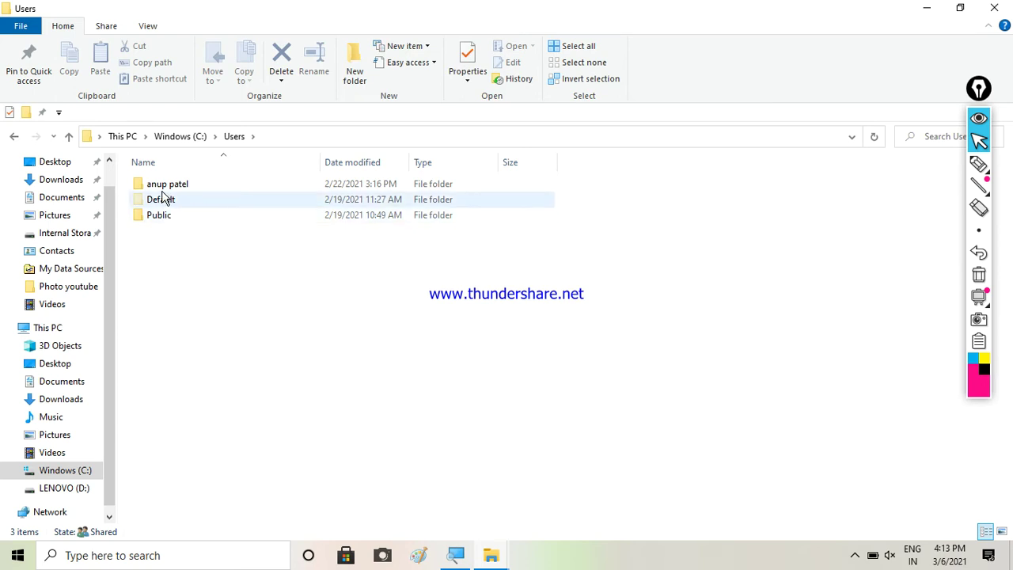
{"action": "mouse_move", "coordinate": [175, 193]}
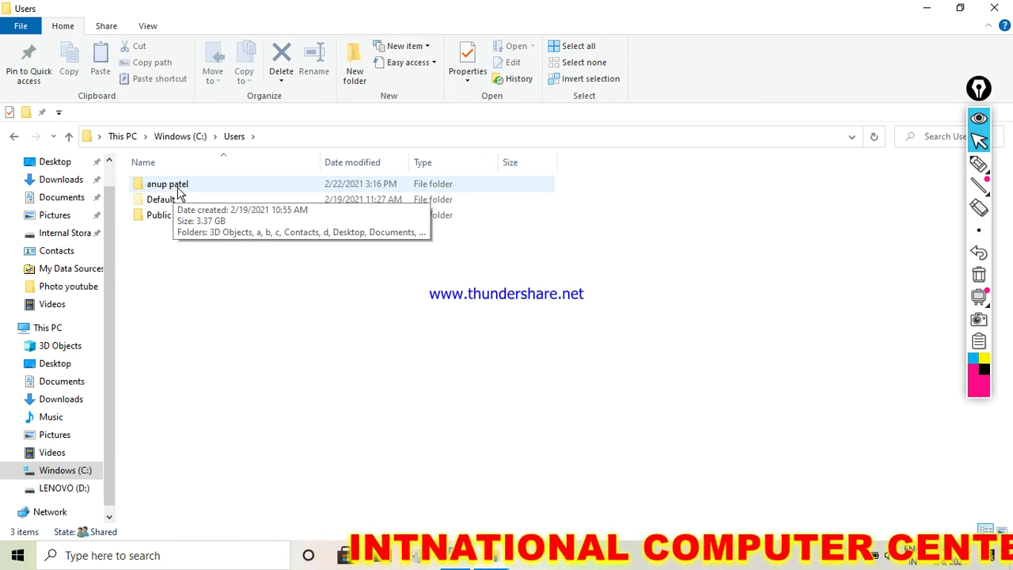
{"action": "double_click", "coordinate": [178, 190]}
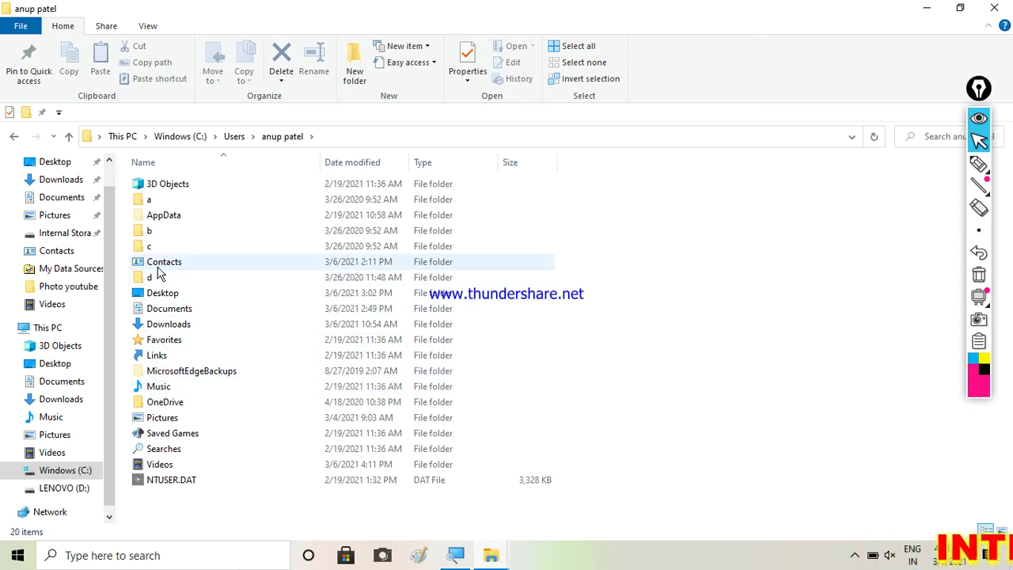
{"action": "left_click", "coordinate": [167, 273]}
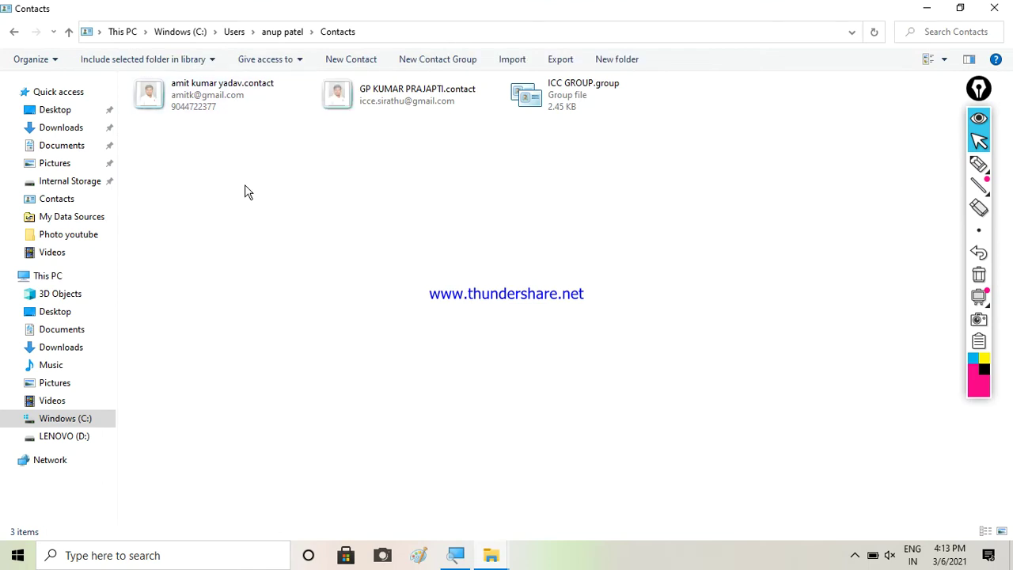
{"action": "left_click", "coordinate": [996, 6]}
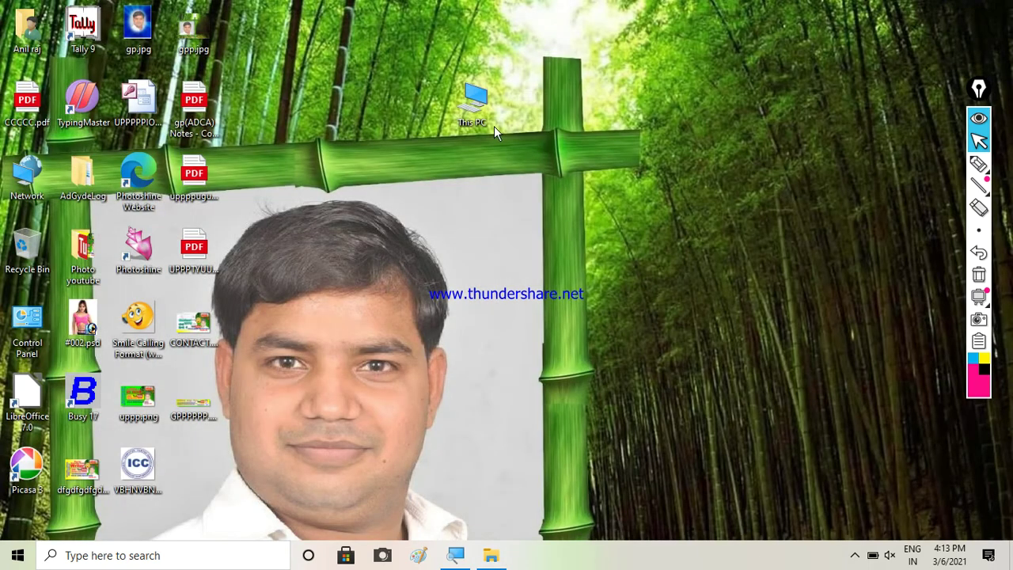
Refresh the desktop, open This PC, and go to Contacts in the navigation pane
{"action": "right_click", "coordinate": [380, 144]}
{"action": "left_click", "coordinate": [415, 187]}
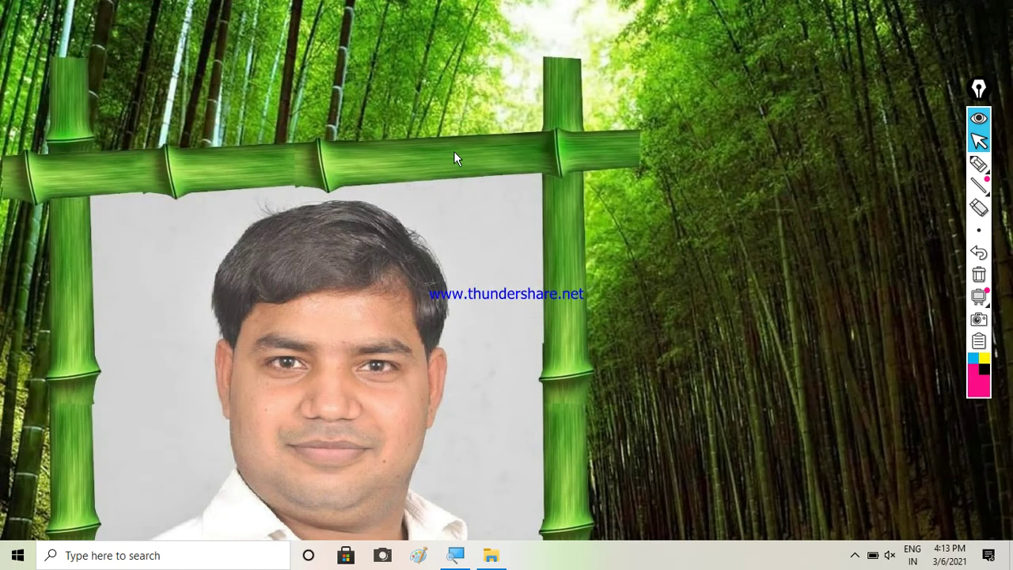
{"action": "left_click", "coordinate": [473, 109]}
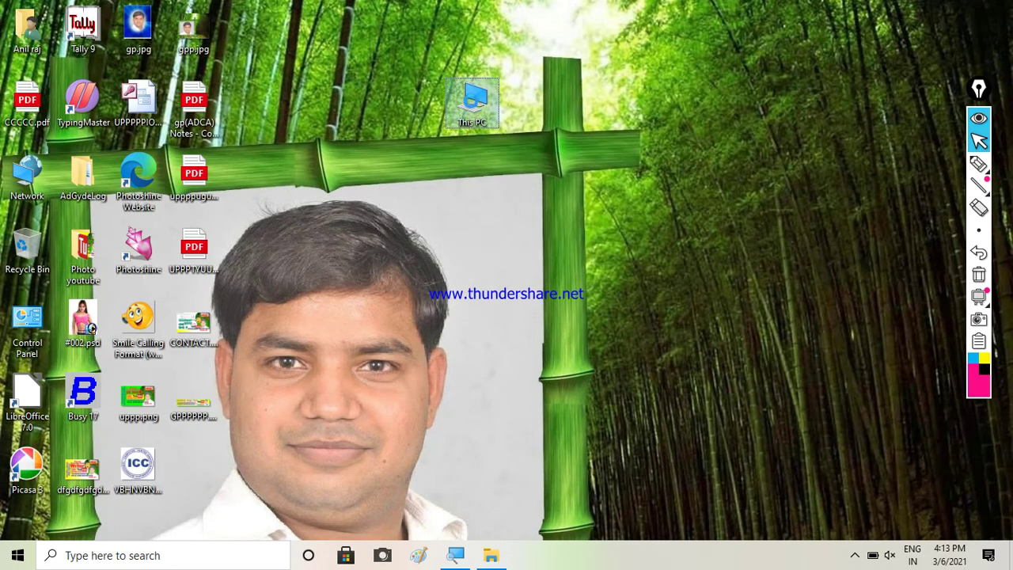
{"action": "right_click", "coordinate": [472, 98]}
{"action": "left_click", "coordinate": [493, 112]}
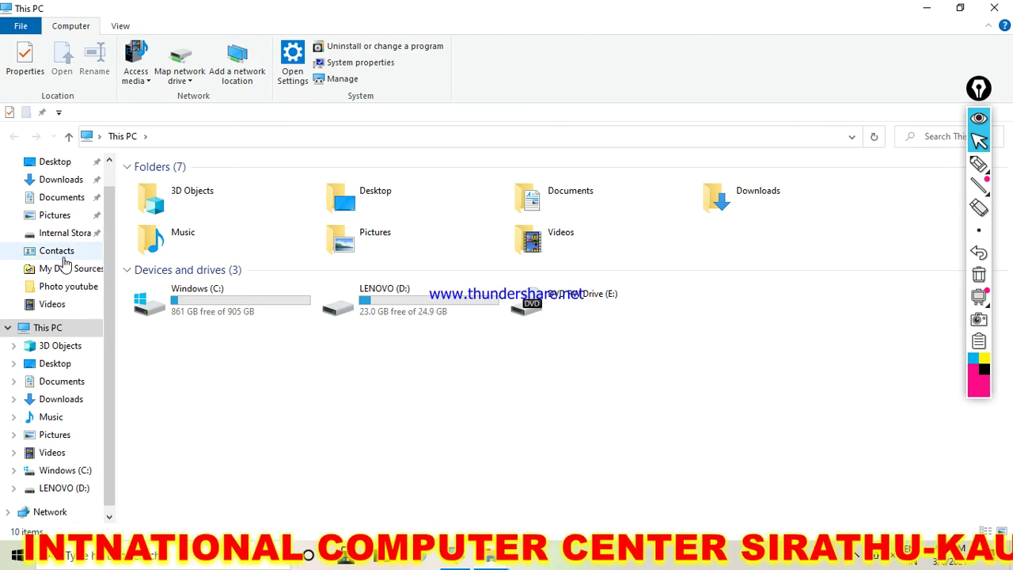
{"action": "left_click", "coordinate": [65, 258]}
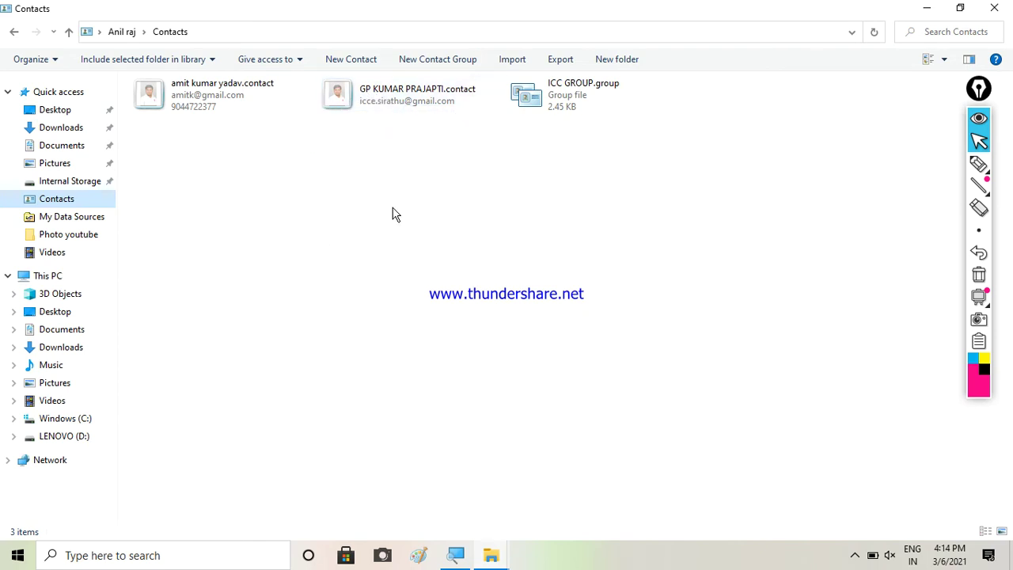
{"action": "left_click", "coordinate": [337, 65]}
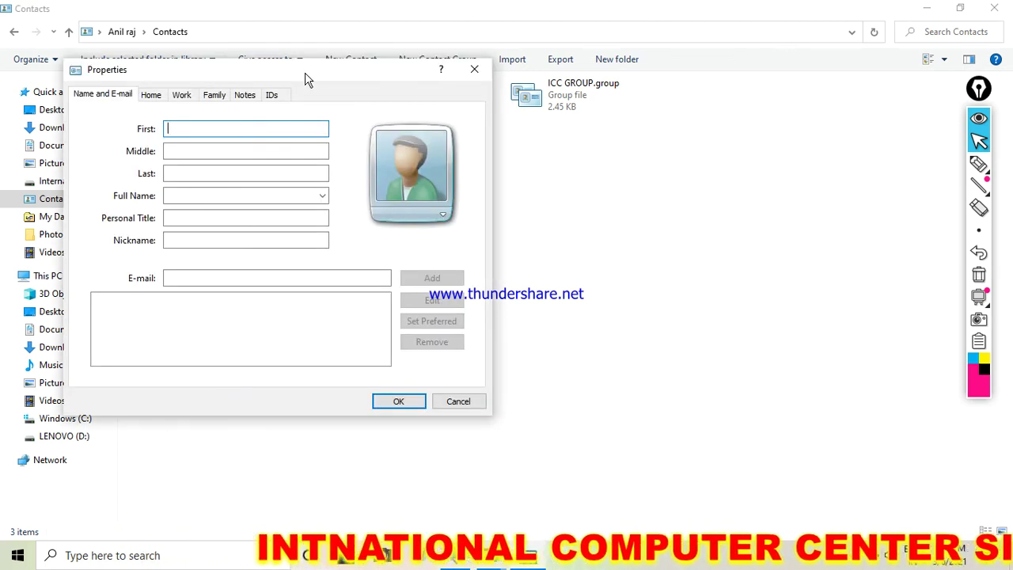
{"action": "left_click_drag", "start_coordinate": [380, 202], "coordinate": [433, 67]}
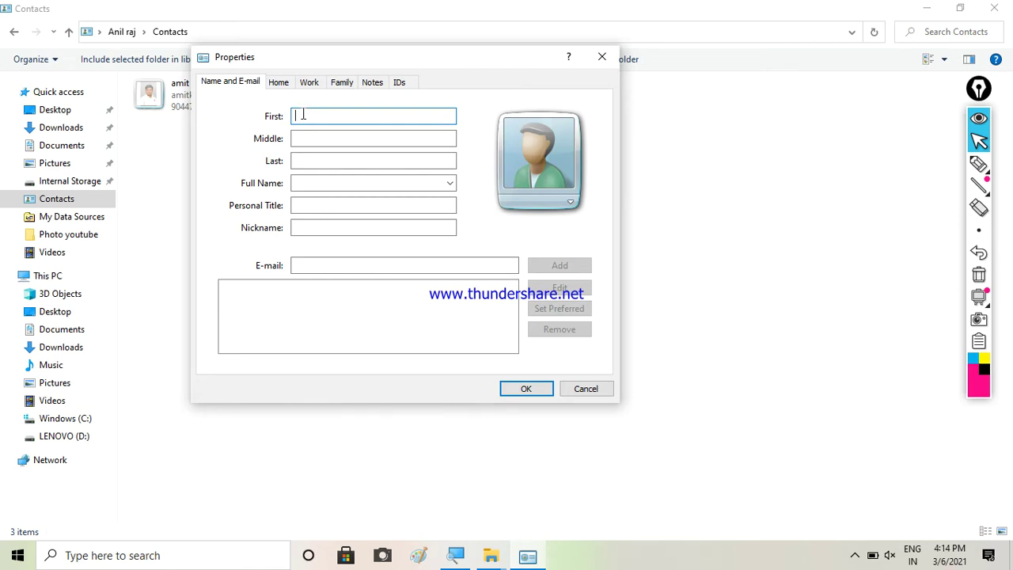
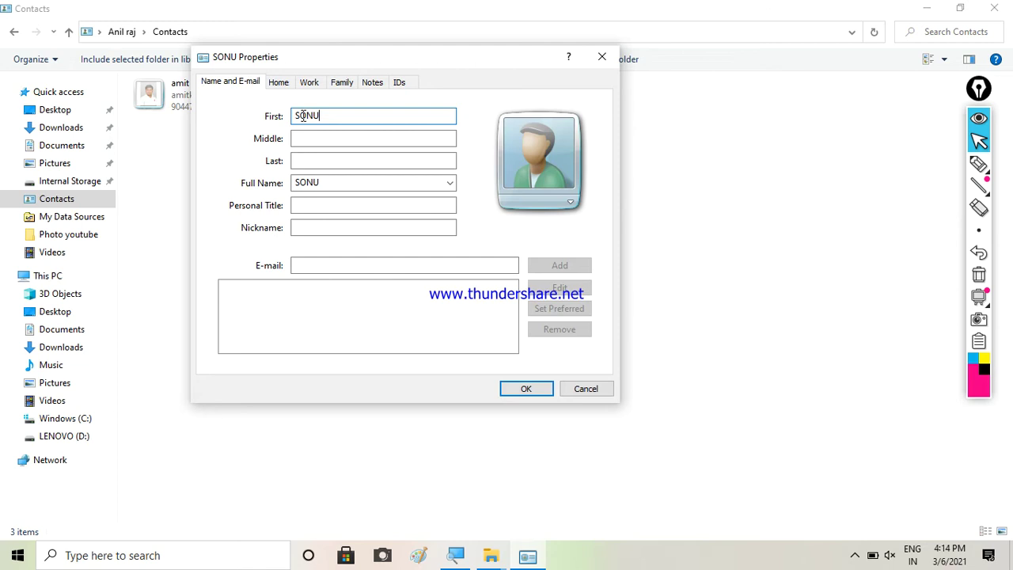
{"action": "left_click", "coordinate": [306, 140]}
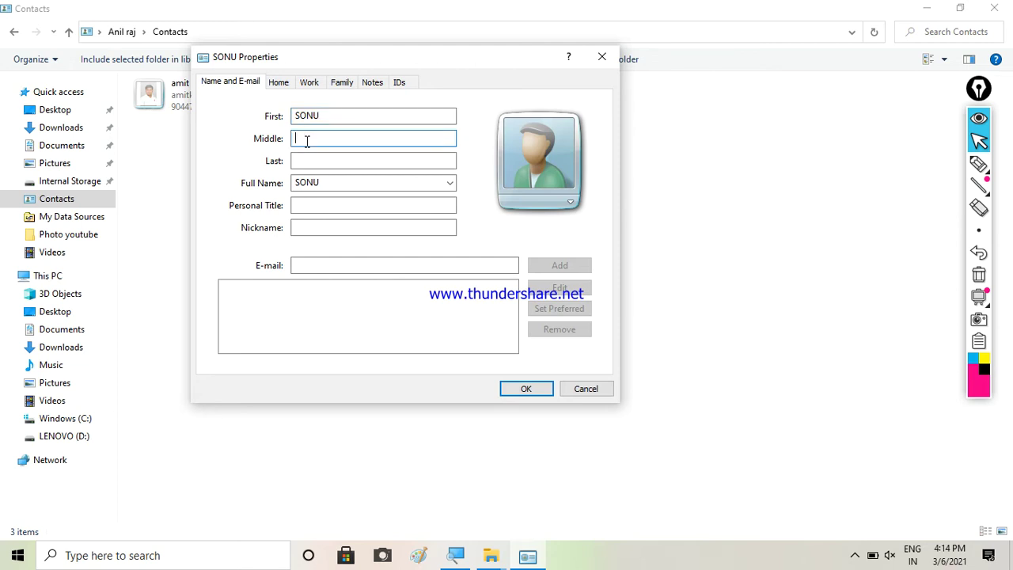
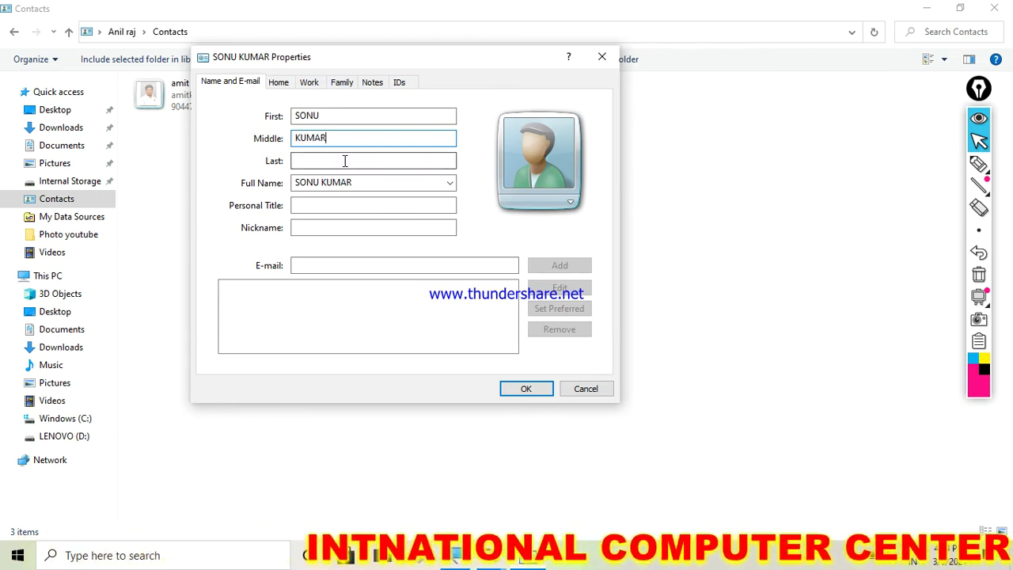
{"action": "left_click", "coordinate": [344, 160]}
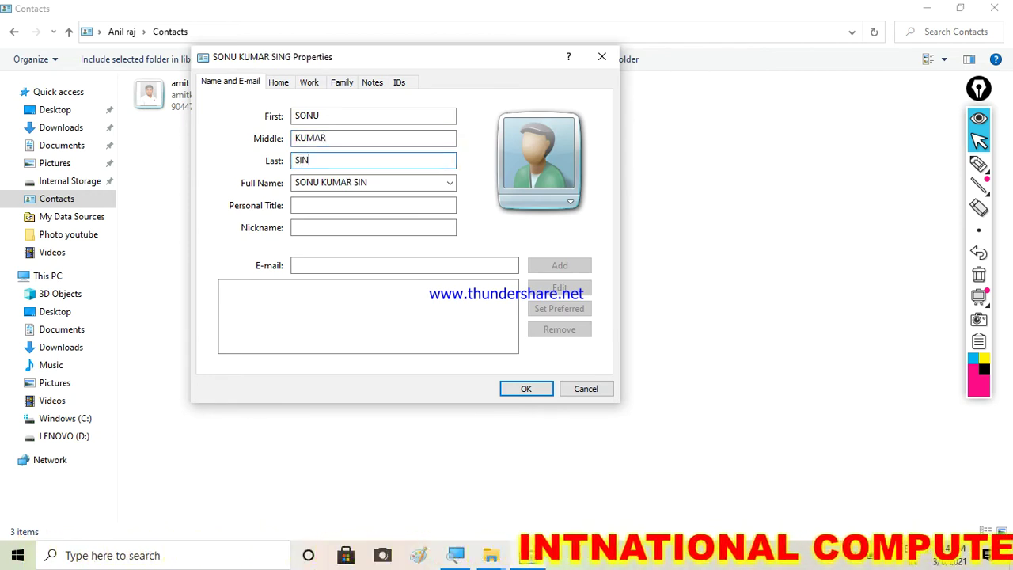
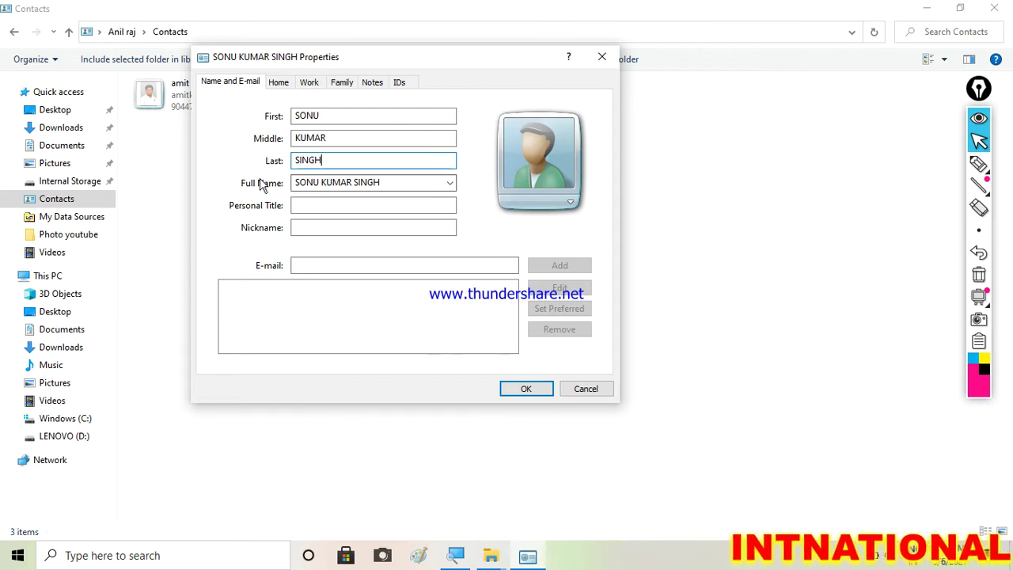
{"action": "left_click", "coordinate": [380, 183]}
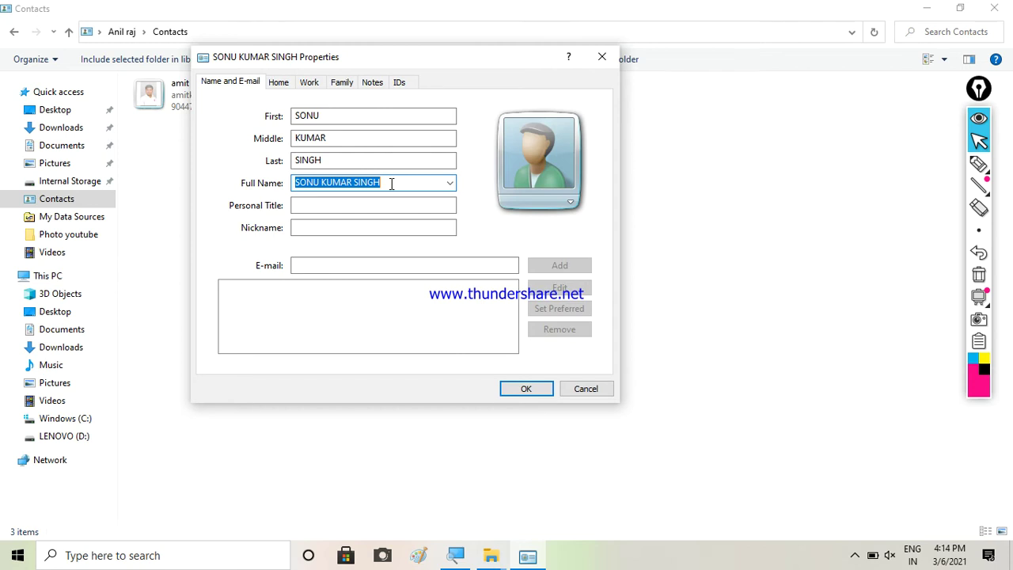
{"action": "left_click", "coordinate": [391, 183]}
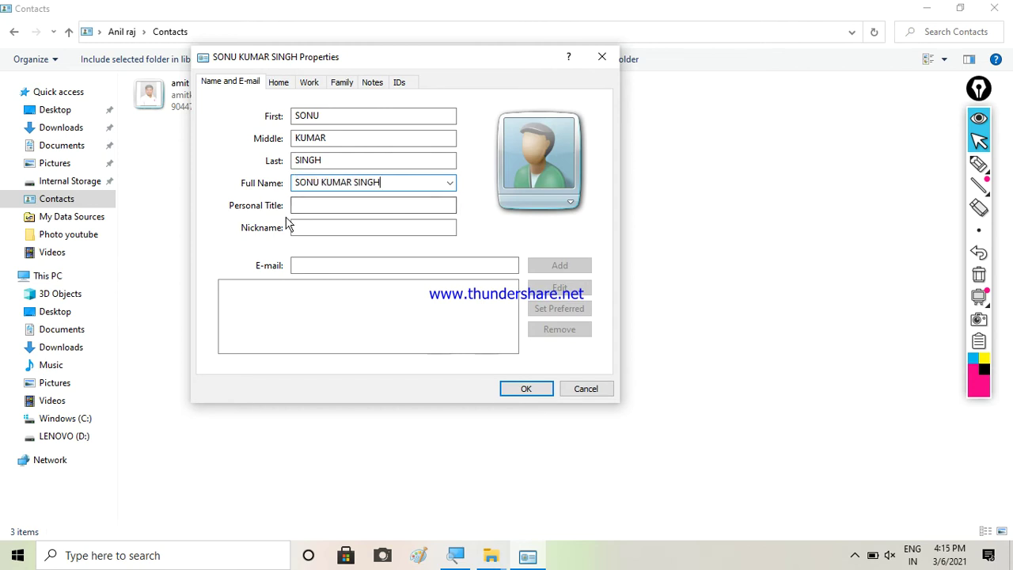
{"action": "left_click", "coordinate": [312, 208]}
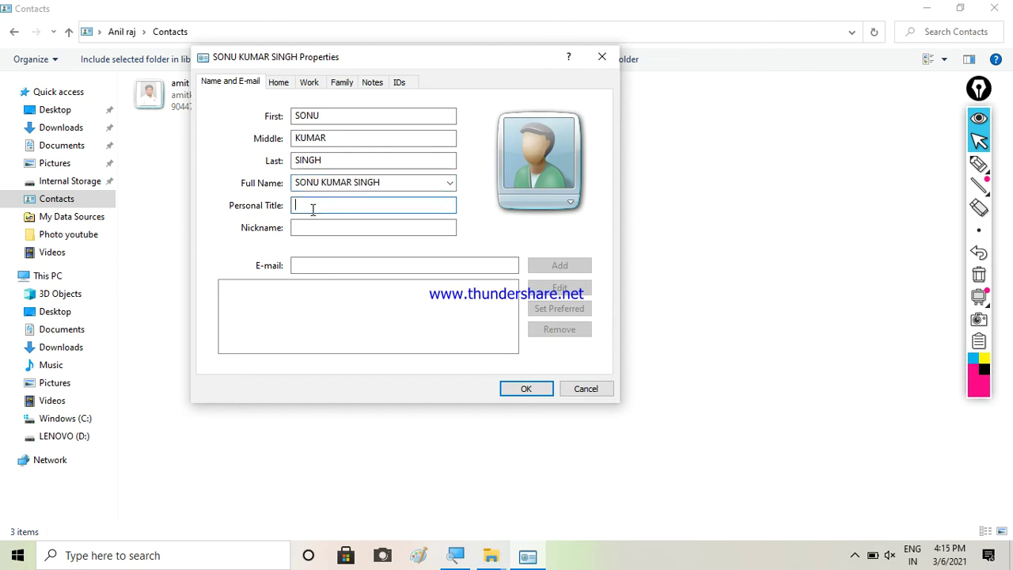
{"action": "type", "text": "MR SONU"}
{"action": "left_click", "coordinate": [307, 228]}
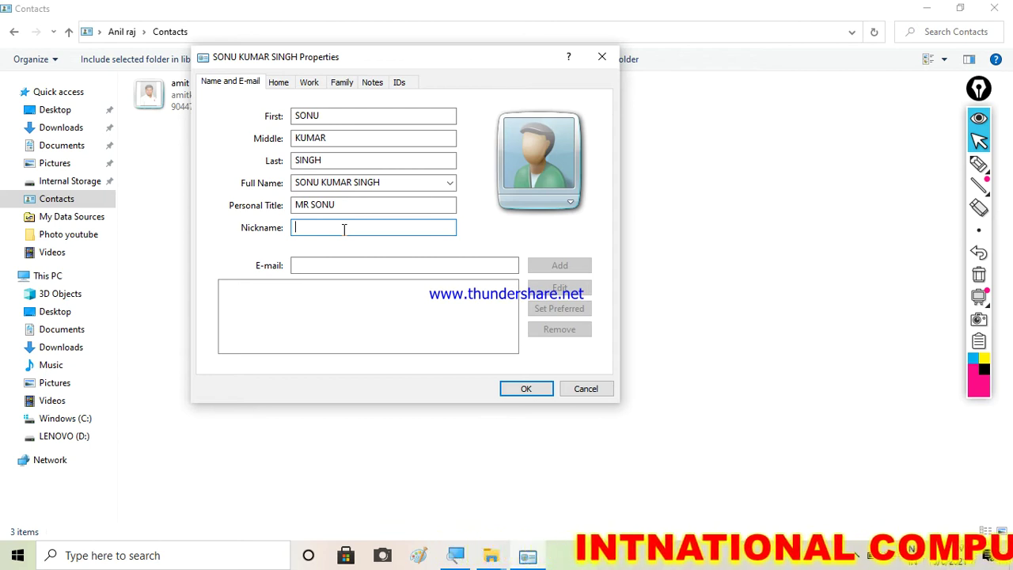
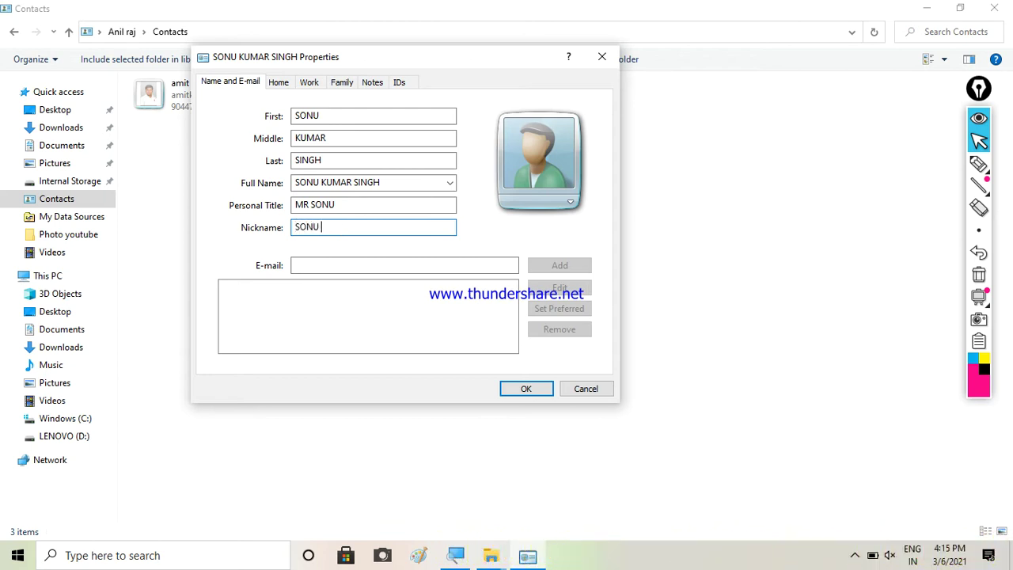
{"action": "left_click", "coordinate": [357, 266]}
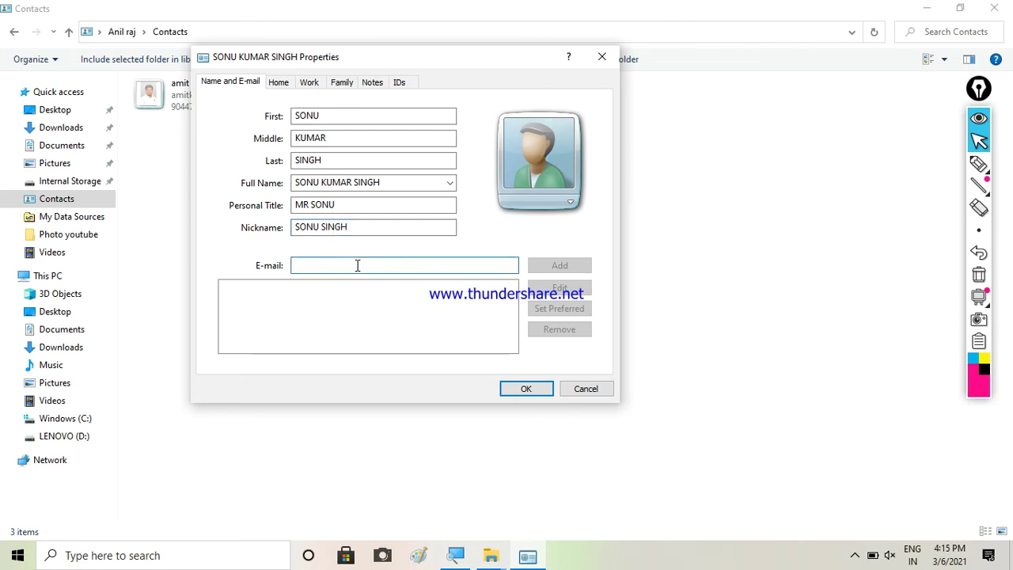
{"action": "key", "text": "Caps_Lock"}
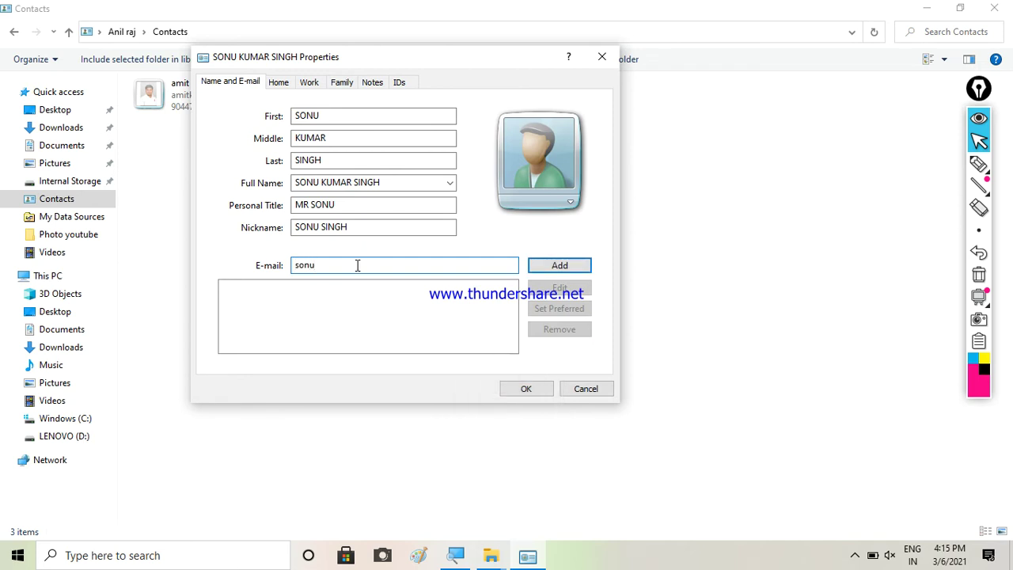
{"action": "left_click_drag", "start_coordinate": [297, 270], "coordinate": [344, 264]}
{"action": "left_click", "coordinate": [344, 264]}
{"action": "left_click", "coordinate": [554, 265]}
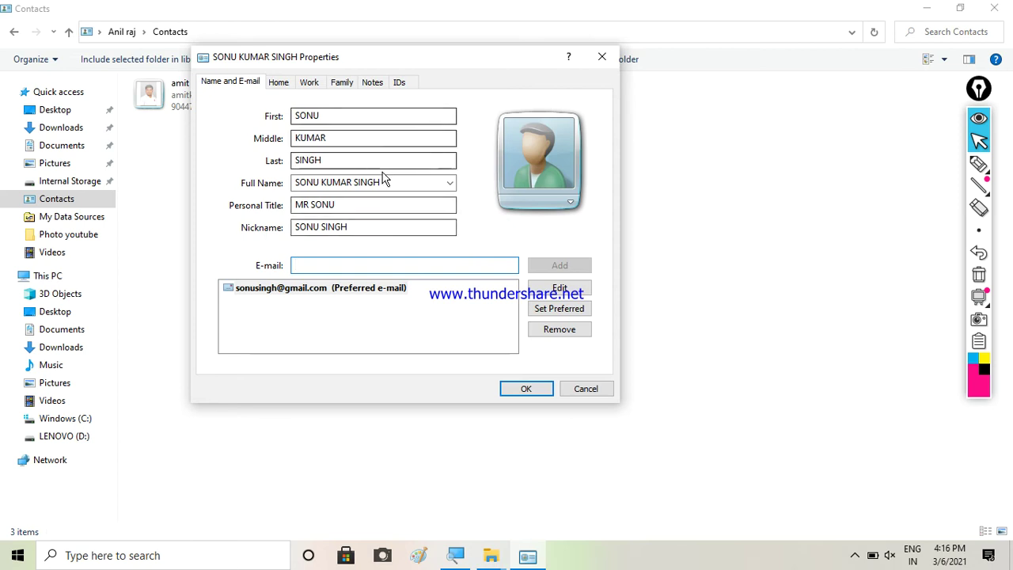
{"action": "left_click", "coordinate": [288, 87]}
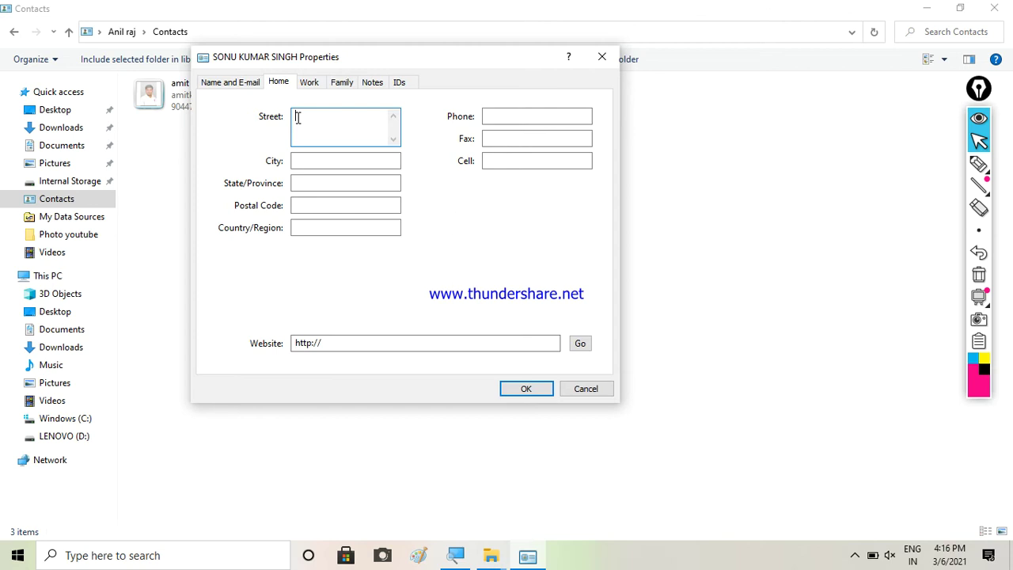
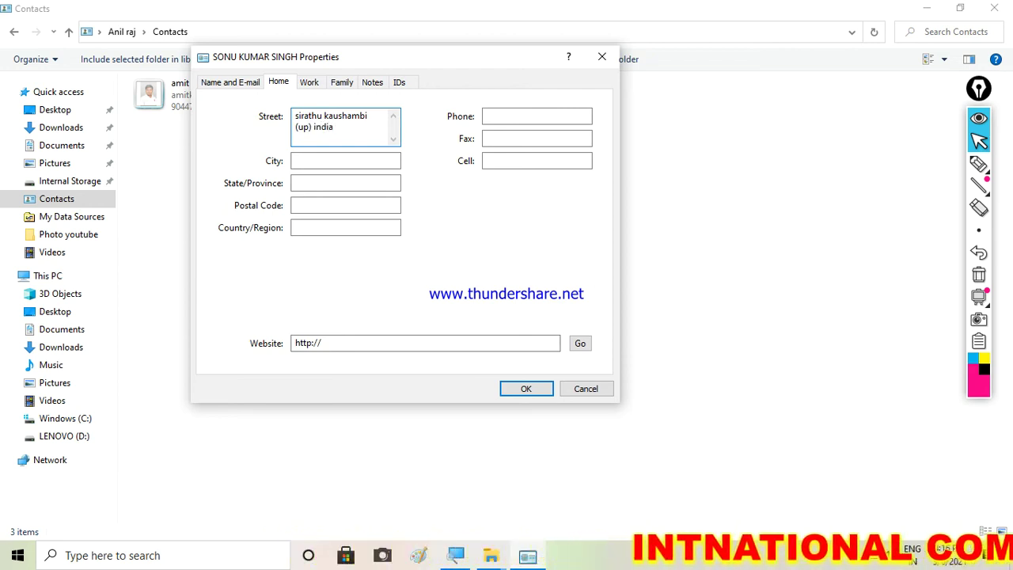
Enter home street 'sirathu kaushambi (up) india', city 'kaushamb', state 'u', postal code '212217india'
{"action": "left_click", "coordinate": [311, 160]}
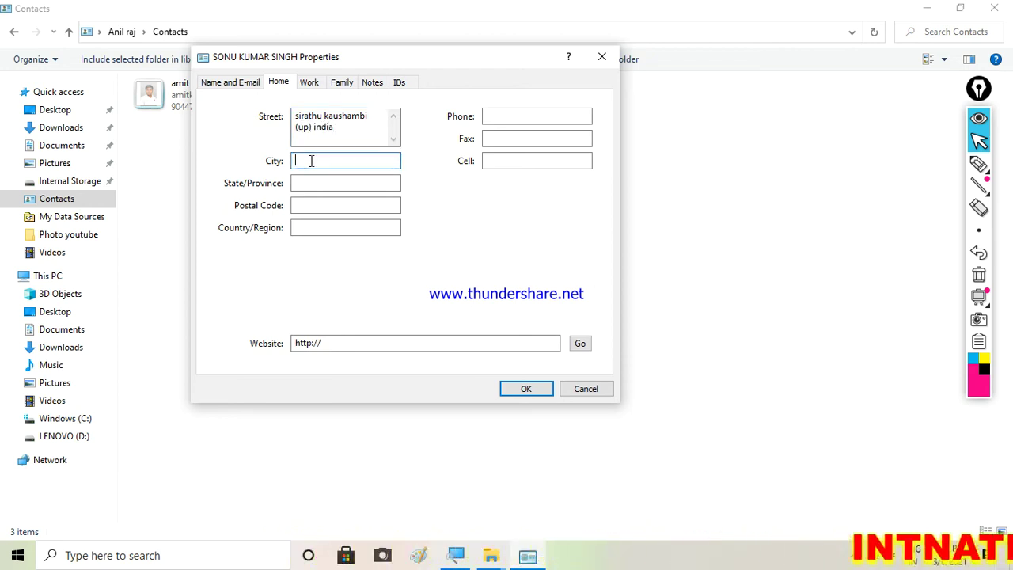
{"action": "type", "text": "kaushambi"}
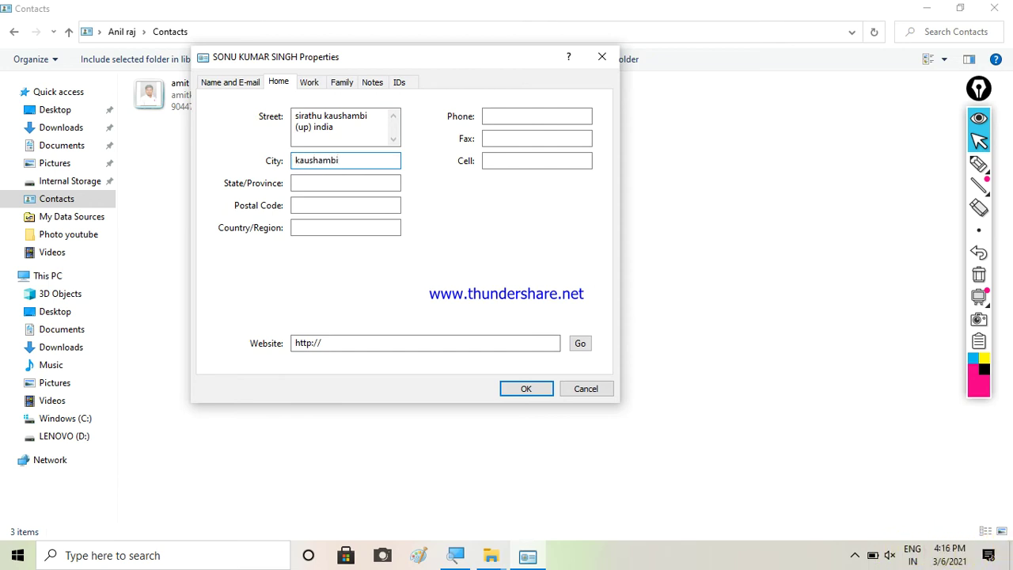
{"action": "left_click", "coordinate": [333, 183]}
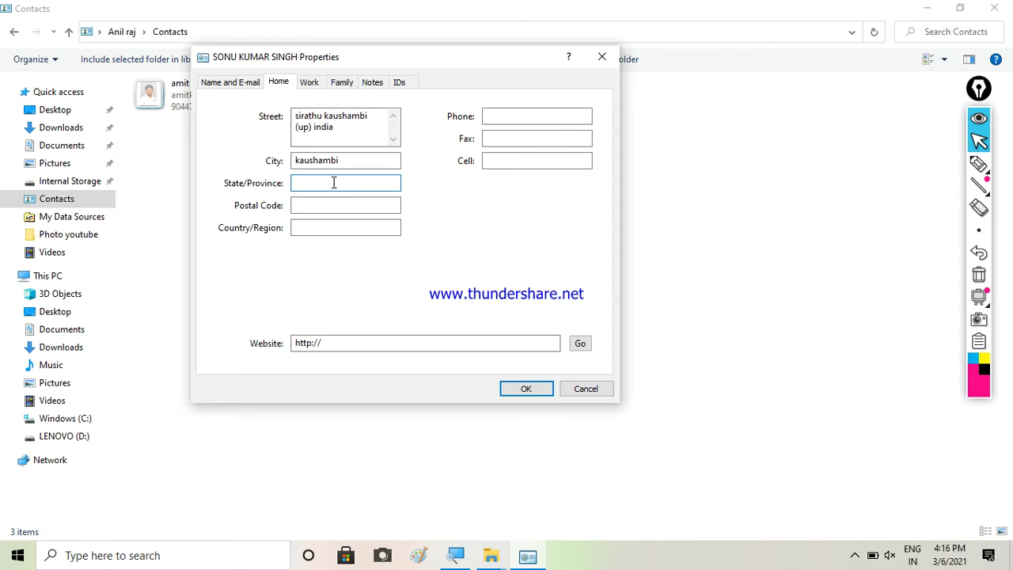
{"action": "type", "text": "up"}
{"action": "left_click", "coordinate": [323, 206]}
{"action": "type", "text": "212"}
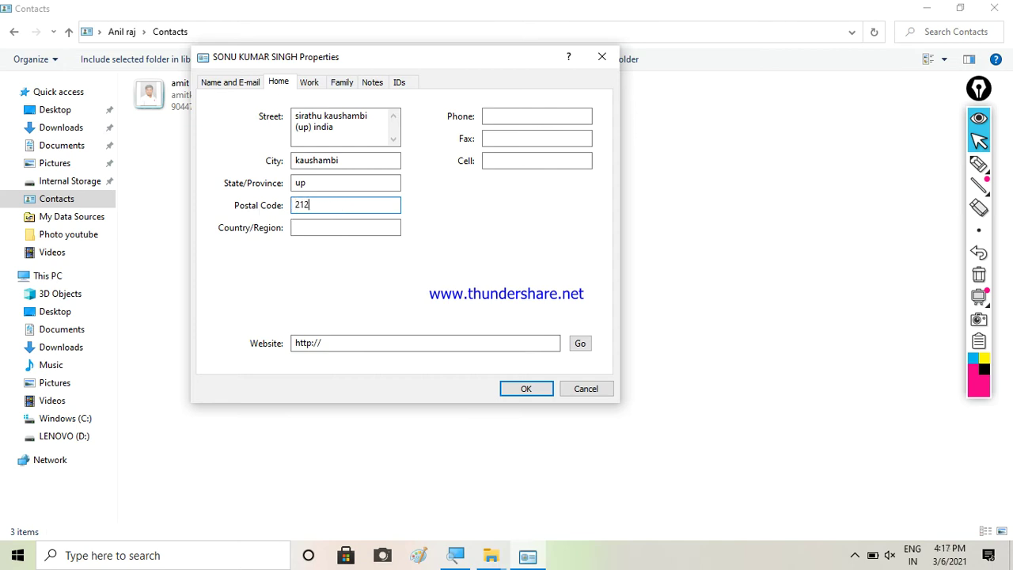
{"action": "type", "text": "217"}
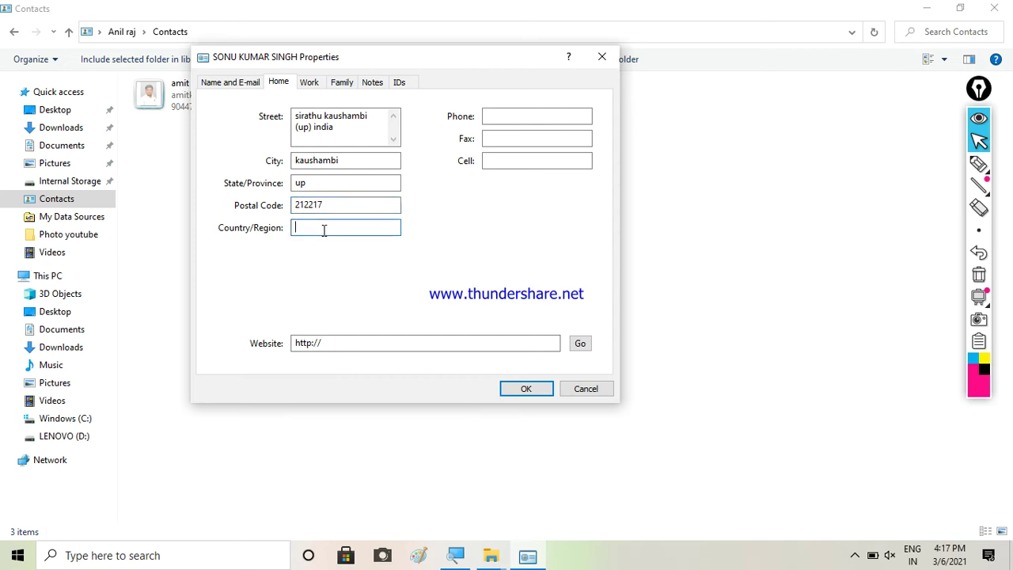
{"action": "type", "text": "india"}
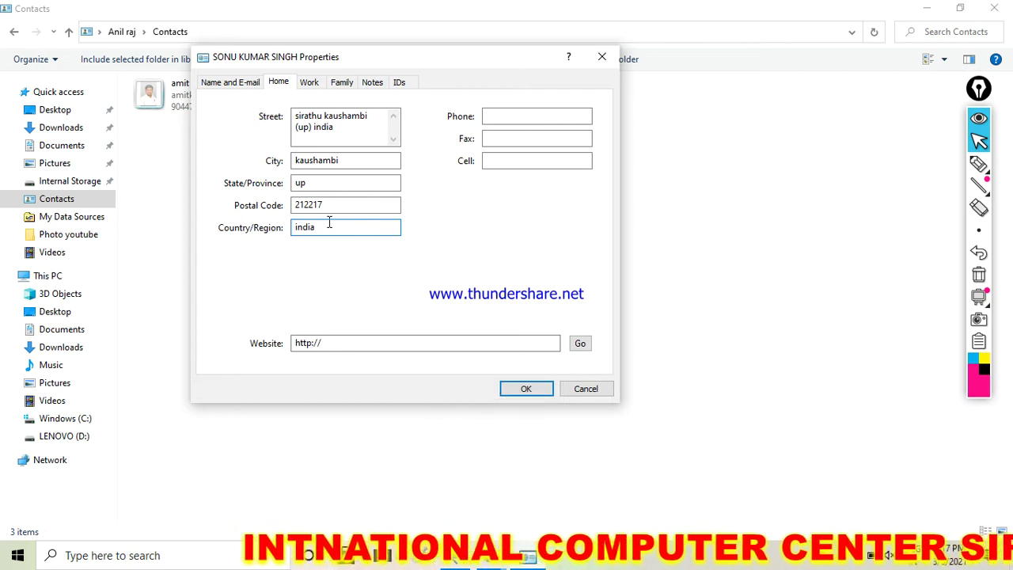
{"action": "left_click", "coordinate": [504, 118]}
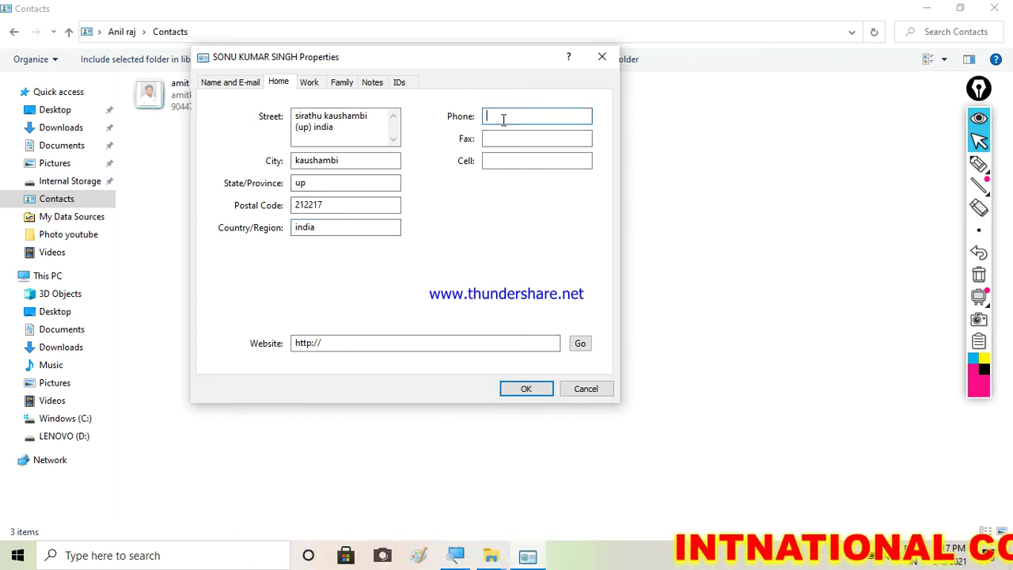
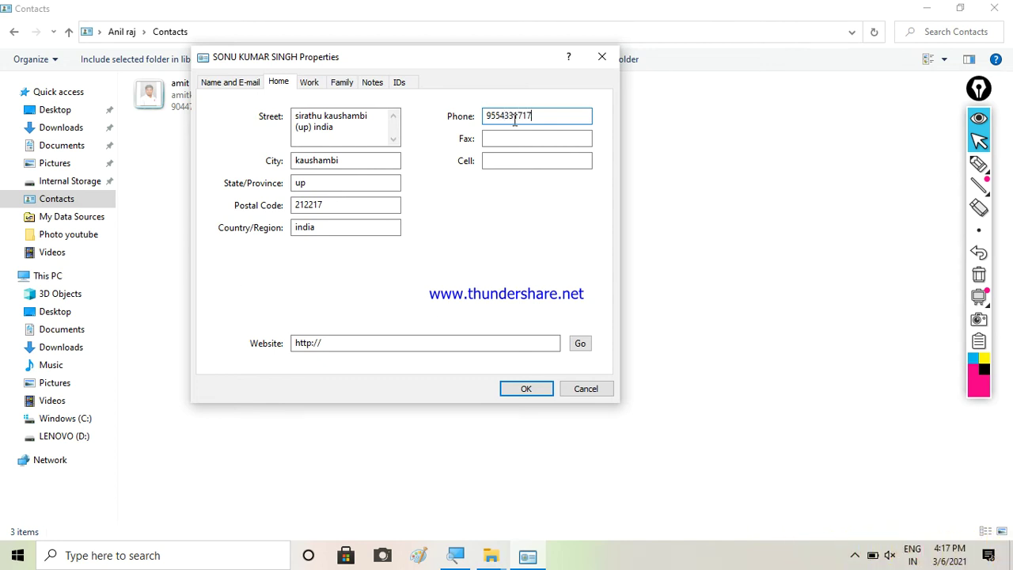
{"action": "left_click", "coordinate": [523, 135]}
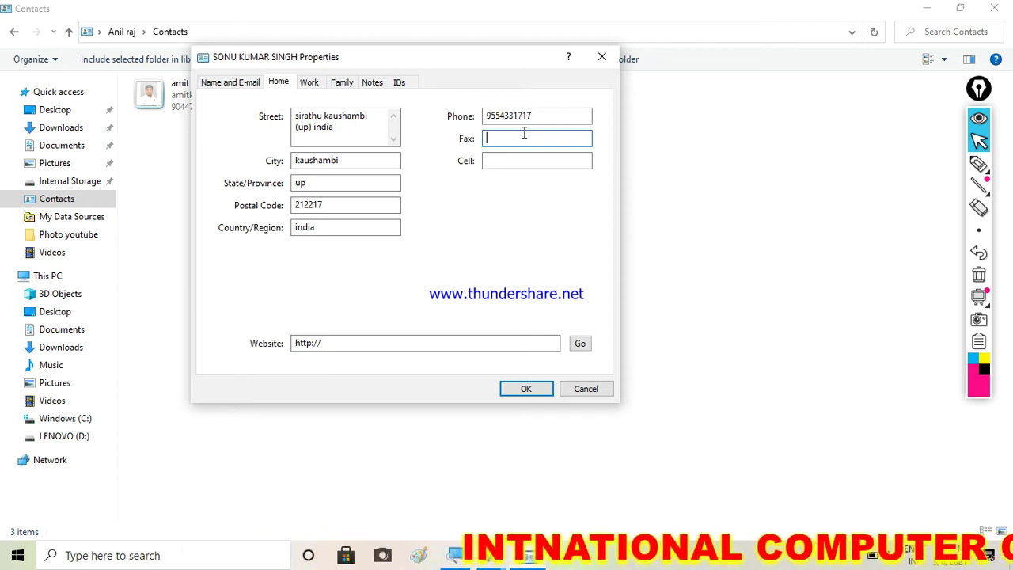
{"action": "type", "text": "0000"}
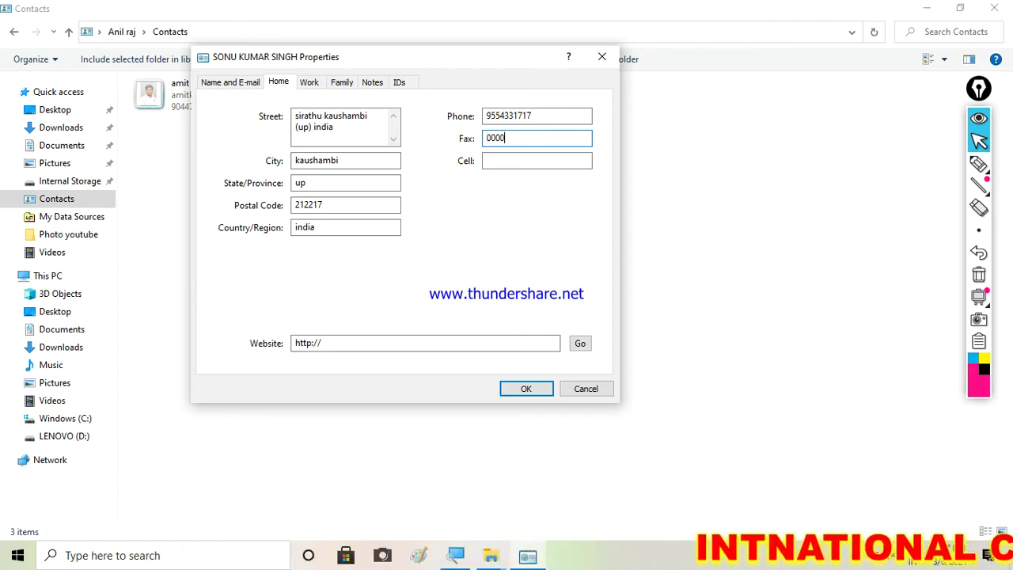
{"action": "type", "text": "-12-5"}
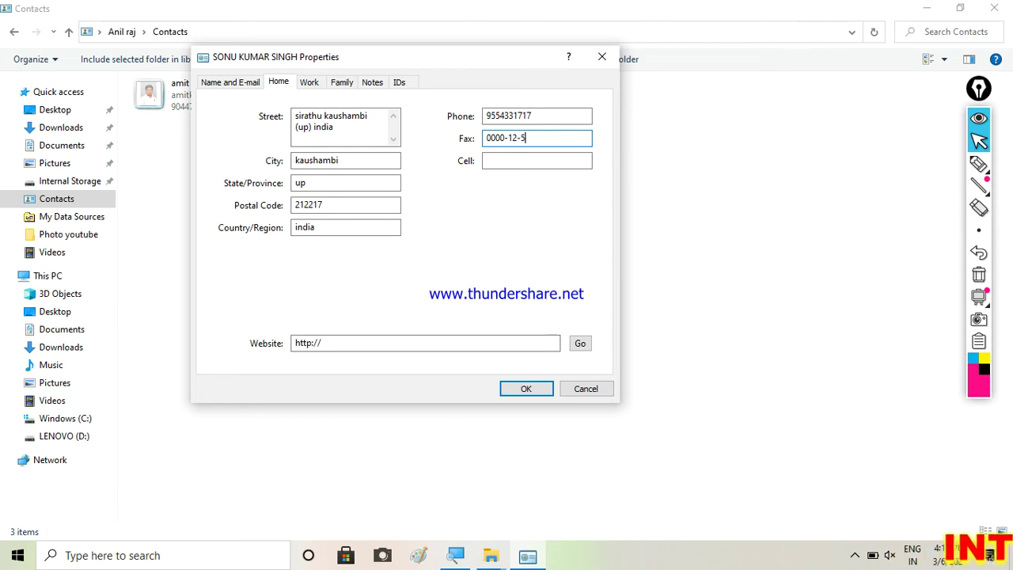
{"action": "type", "text": "44"}
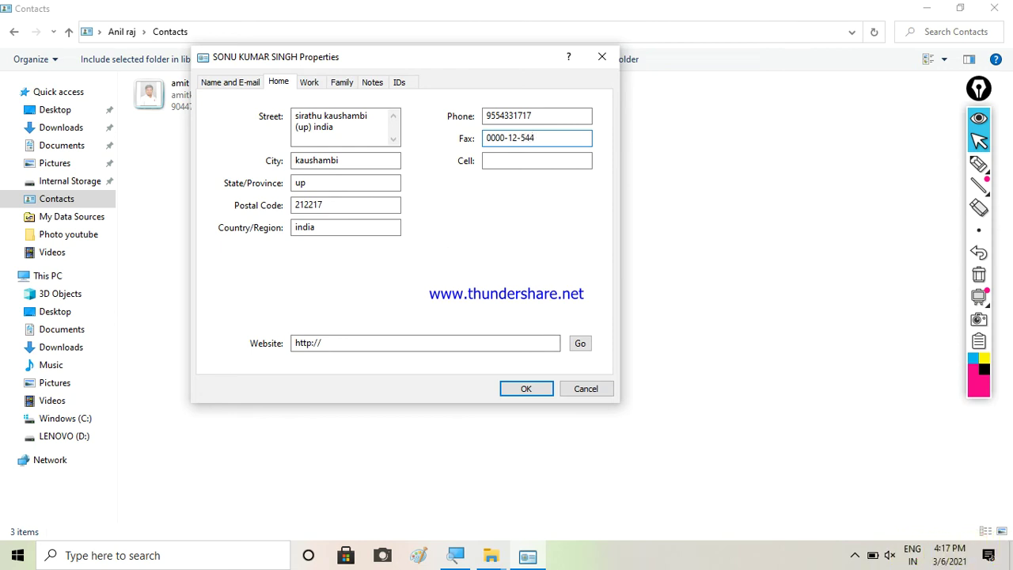
{"action": "left_click", "coordinate": [519, 161]}
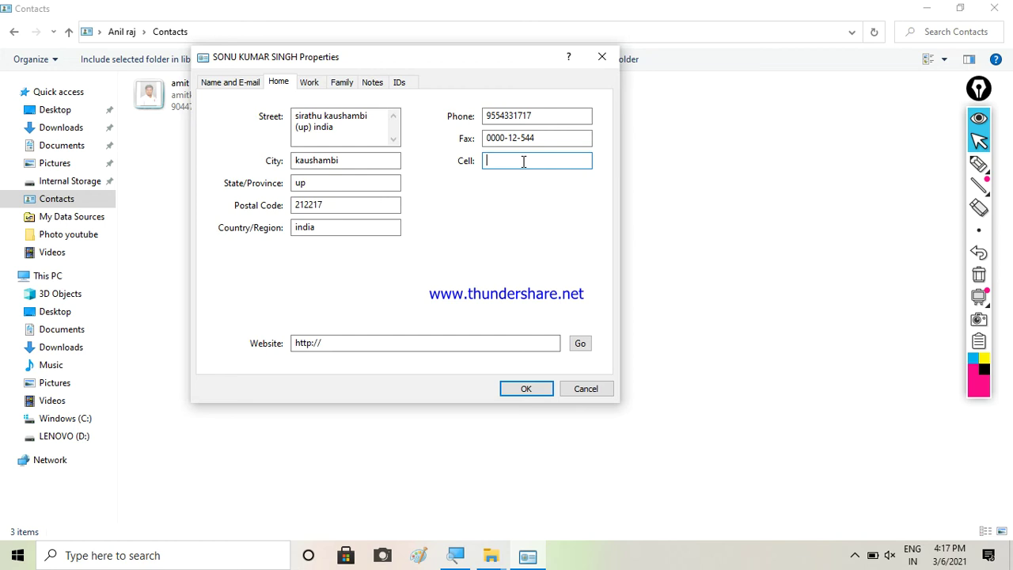
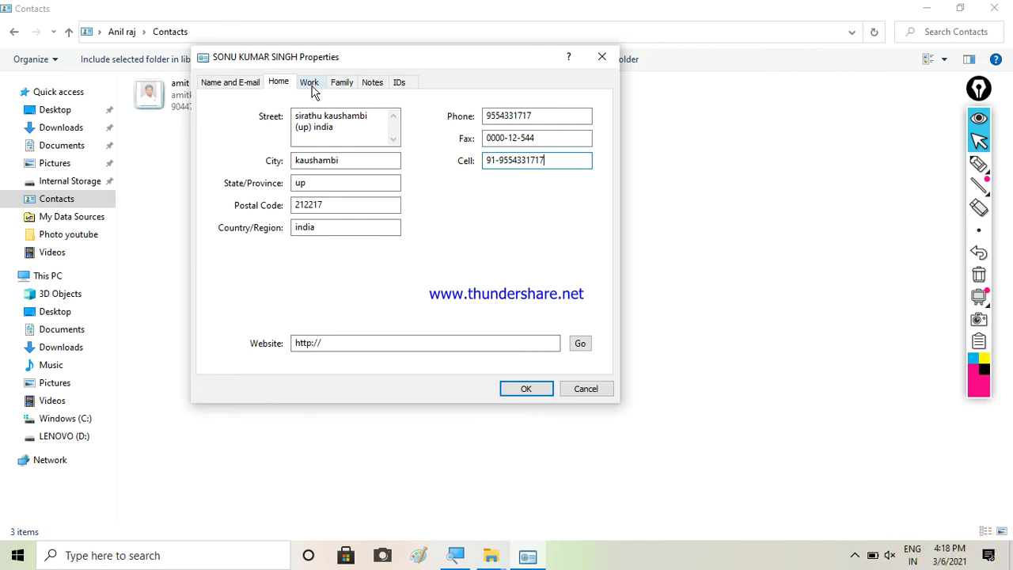
{"action": "left_click", "coordinate": [335, 342]}
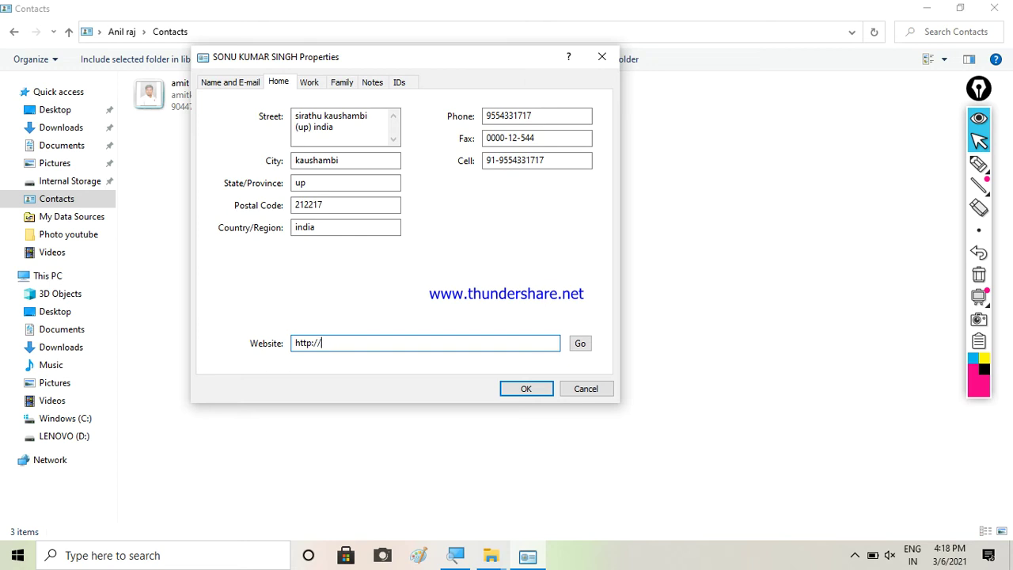
{"action": "key", "text": "Caps_Lock"}
{"action": "type", "text": "icce"}
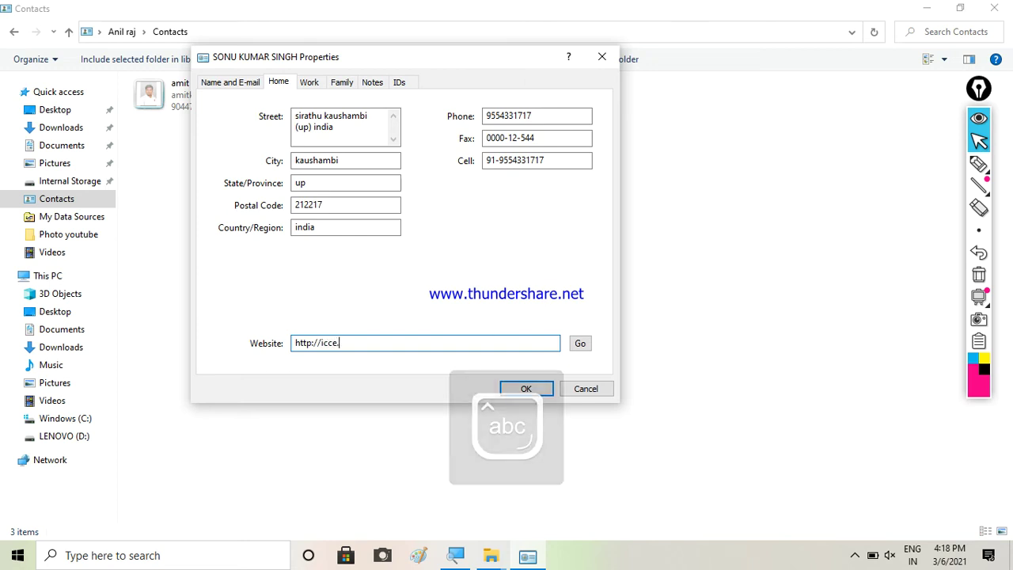
{"action": "type", "text": ".in"}
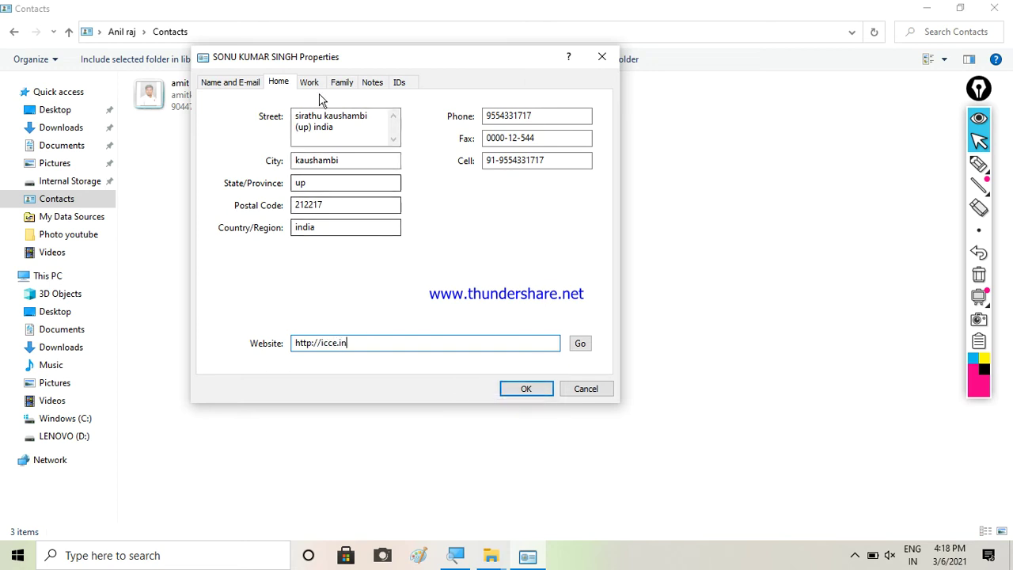
{"action": "left_click", "coordinate": [309, 81]}
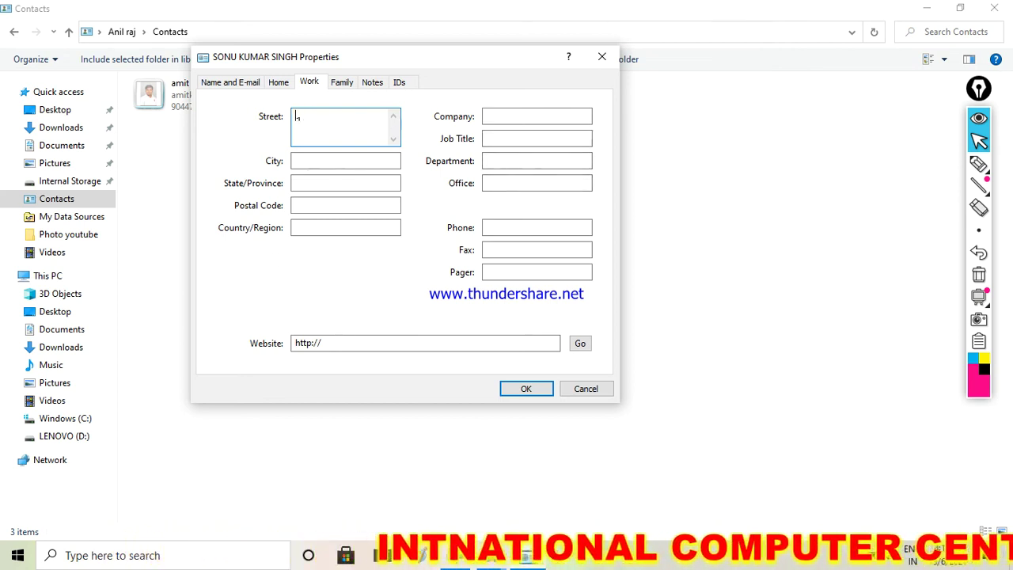
Enter work street 'sirathu kaushambi', city 'kau', postal code 212217 and country india
{"action": "type", "text": "sirathu ka"}
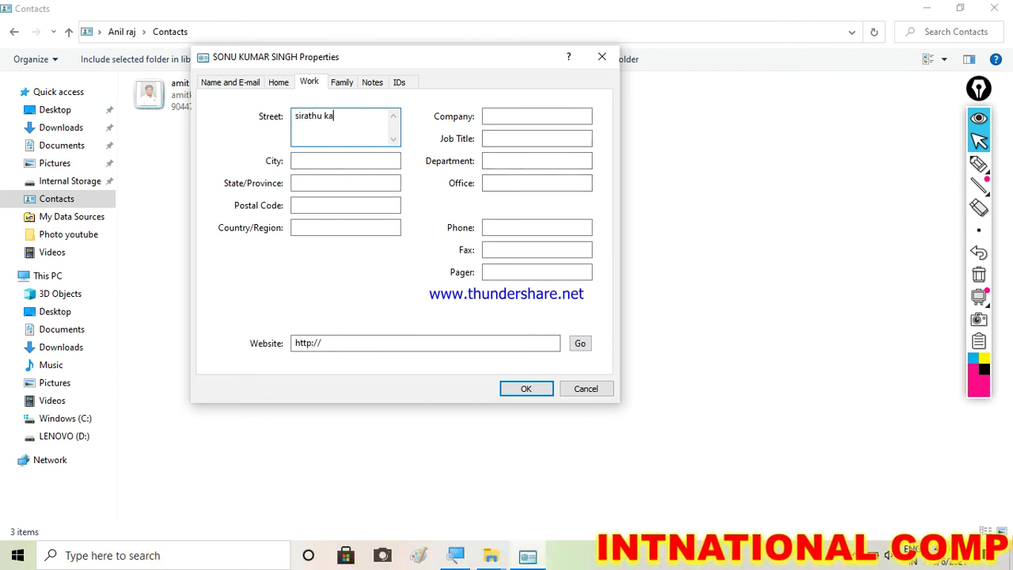
{"action": "type", "text": "ushambi"}
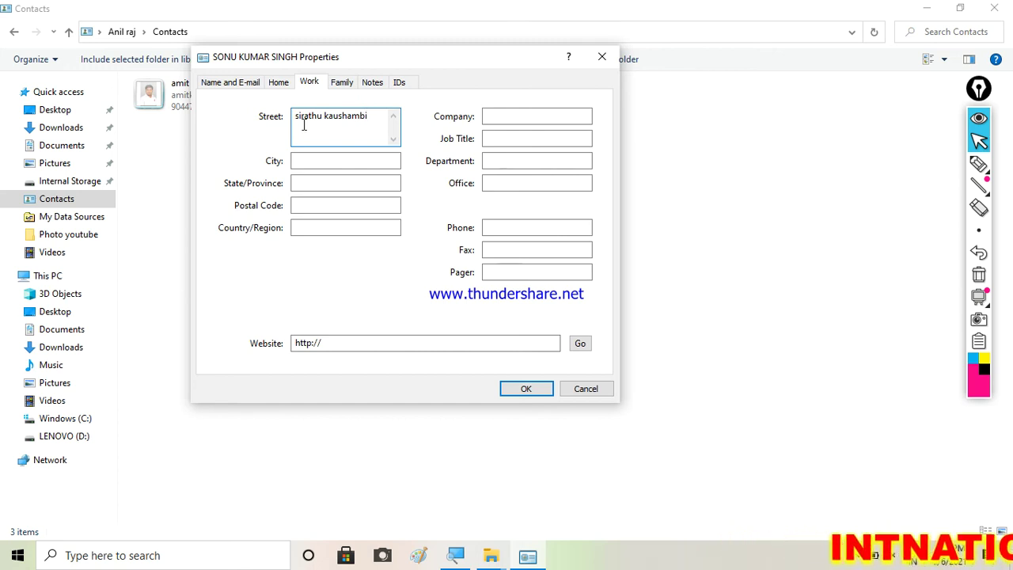
{"action": "left_click", "coordinate": [319, 165]}
{"action": "type", "text": "kaushambi"}
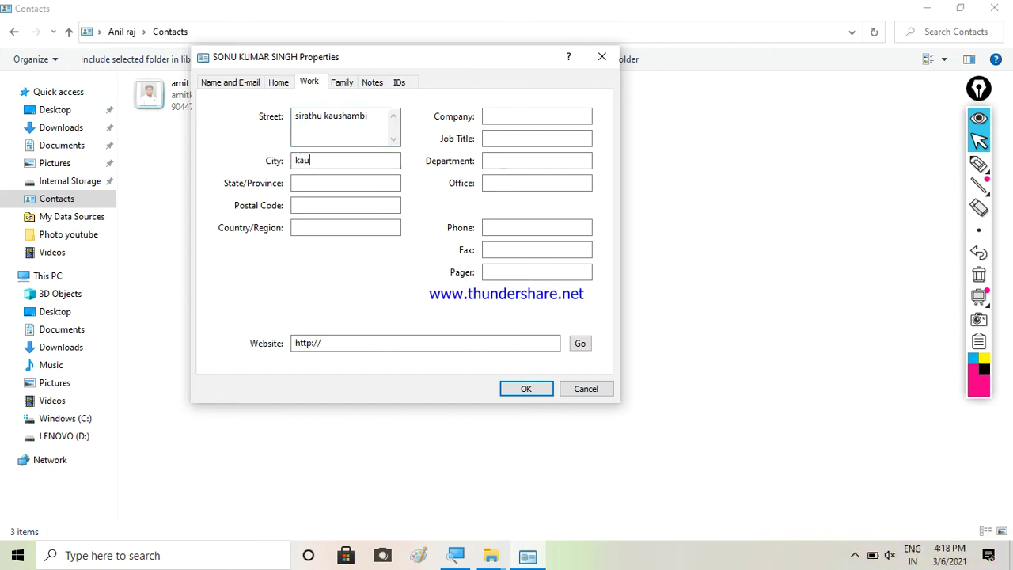
{"action": "left_click", "coordinate": [331, 183]}
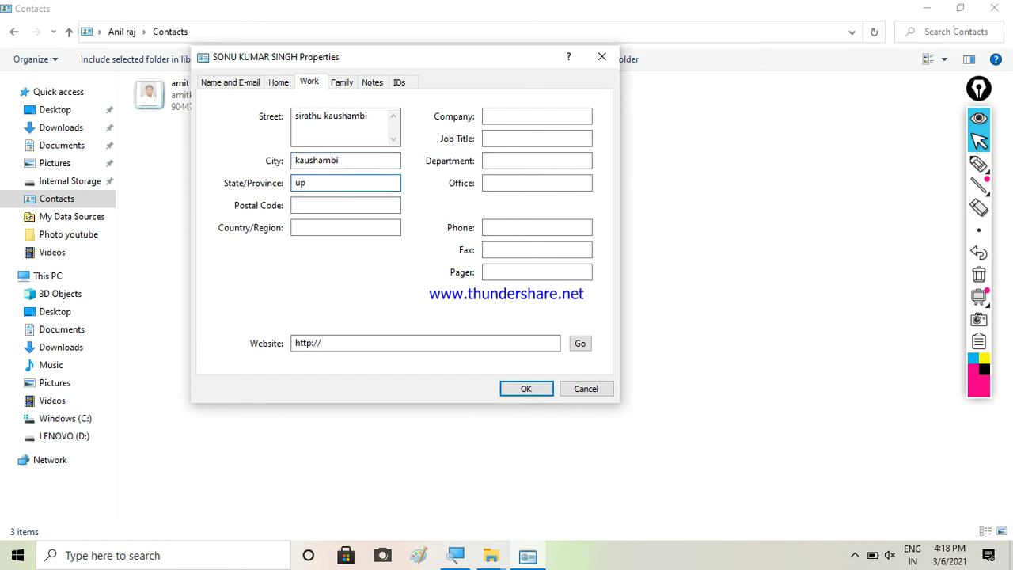
{"action": "left_click", "coordinate": [337, 205]}
{"action": "type", "text": "21221"}
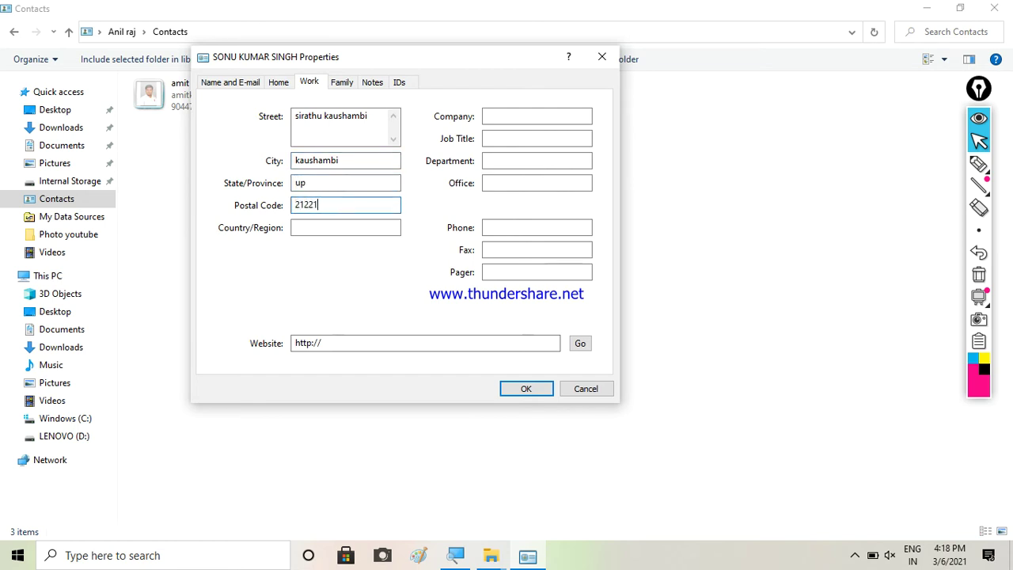
{"action": "type", "text": "7"}
{"action": "left_click", "coordinate": [335, 228]}
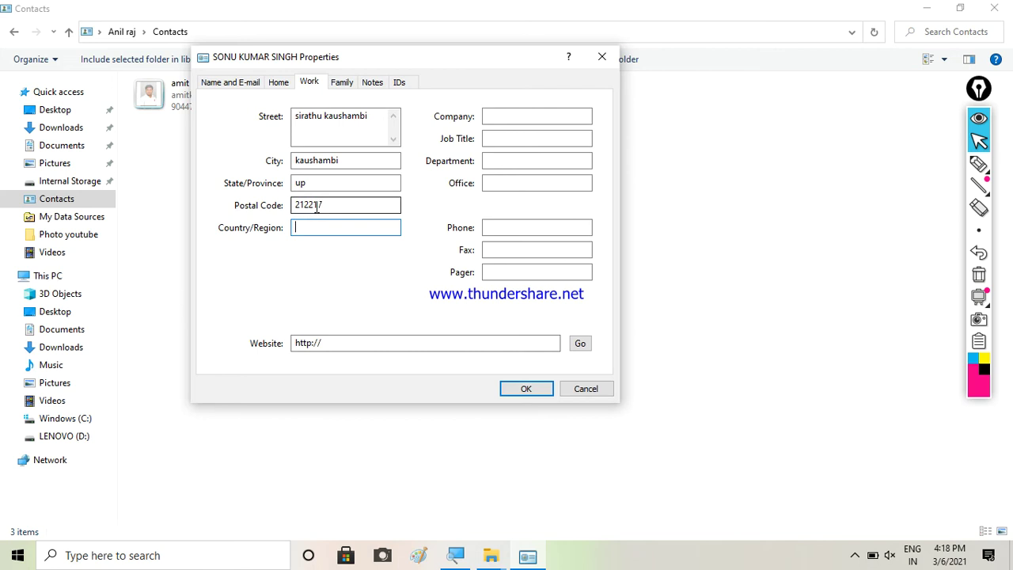
{"action": "type", "text": "india"}
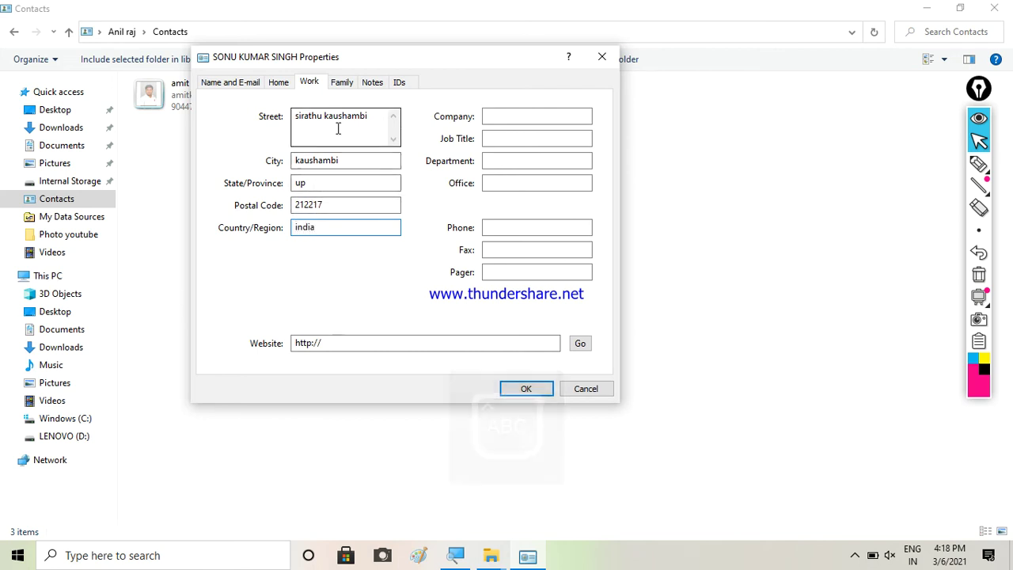
Enter company APPLE COMPANY, job title MR GP and department LAB
{"action": "left_click", "coordinate": [513, 115]}
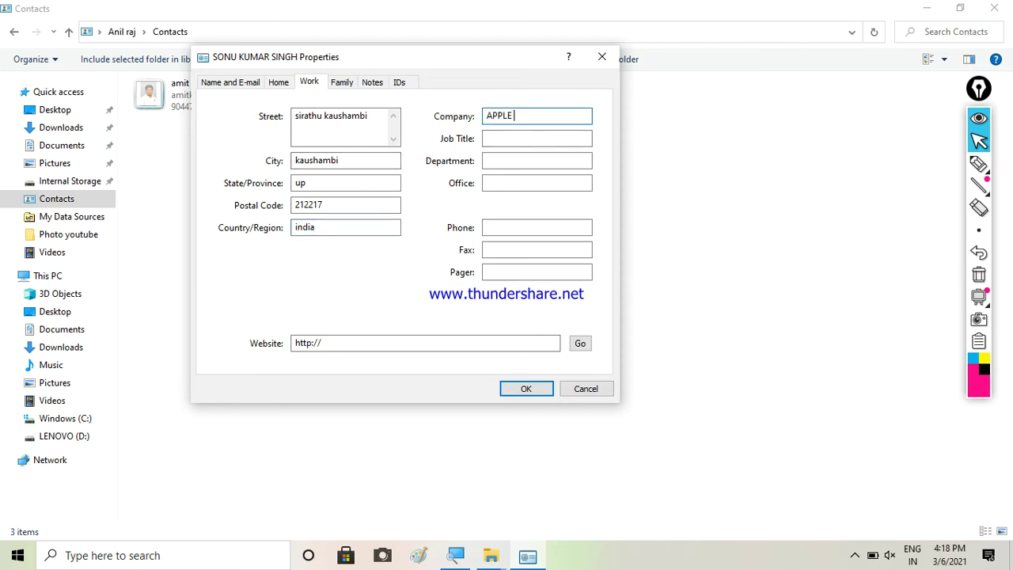
{"action": "type", "text": "APPLE COPM"}
{"action": "key", "text": "BackSpace"}
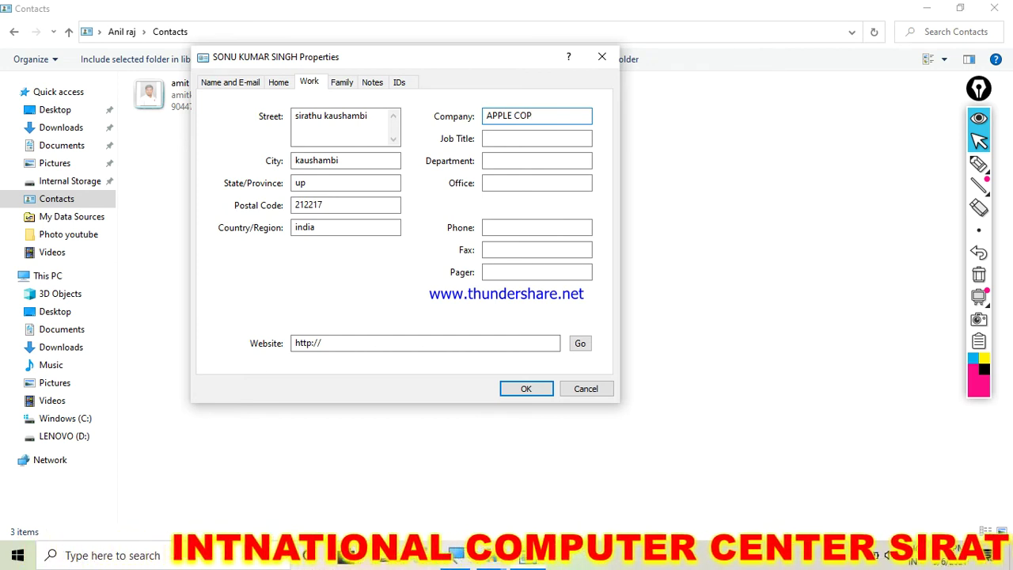
{"action": "type", "text": "ANY"}
{"action": "left_click", "coordinate": [526, 116]}
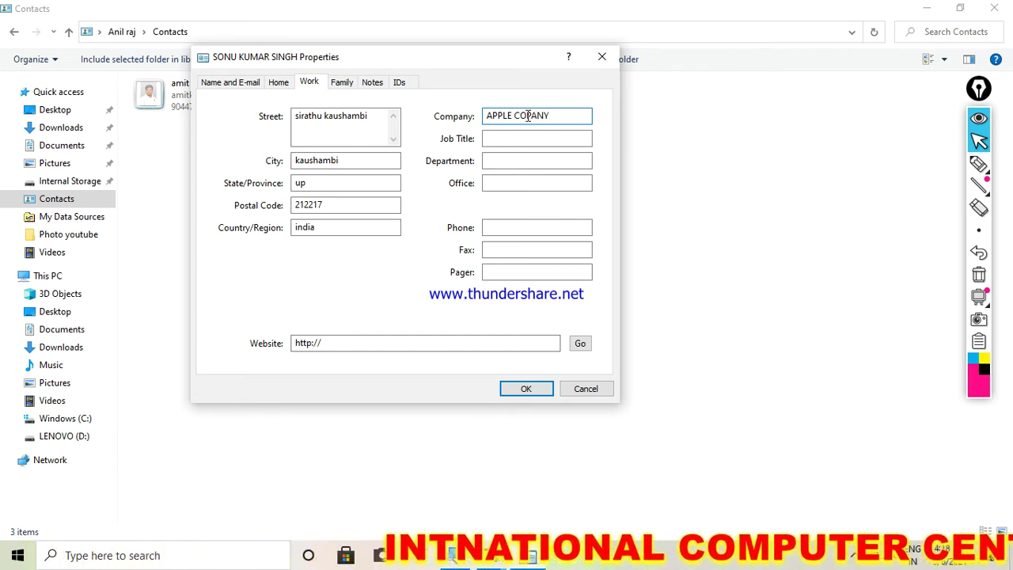
{"action": "type", "text": "M"}
{"action": "left_click", "coordinate": [527, 137]}
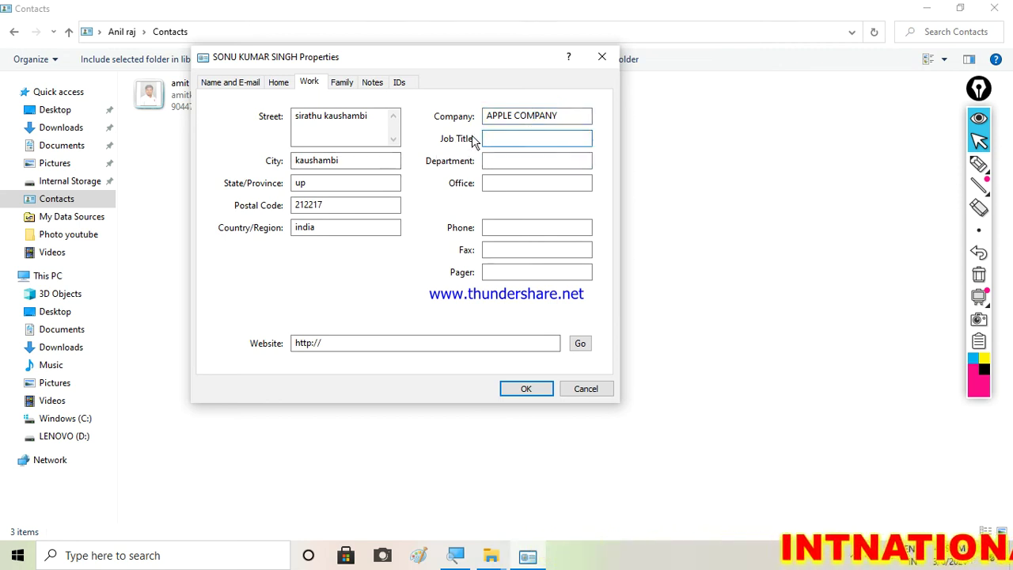
{"action": "type", "text": "MR GP"}
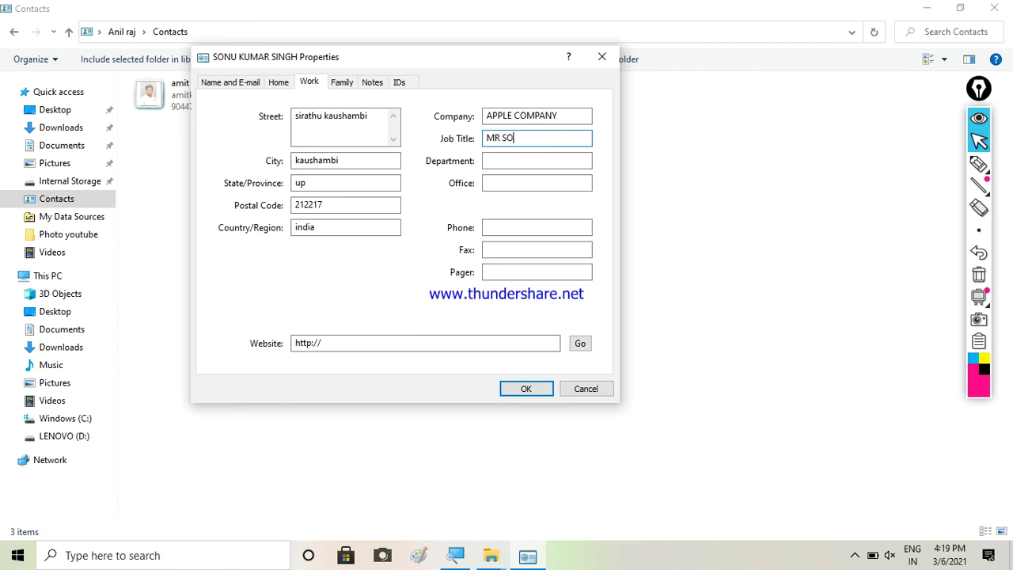
{"action": "left_click", "coordinate": [504, 161]}
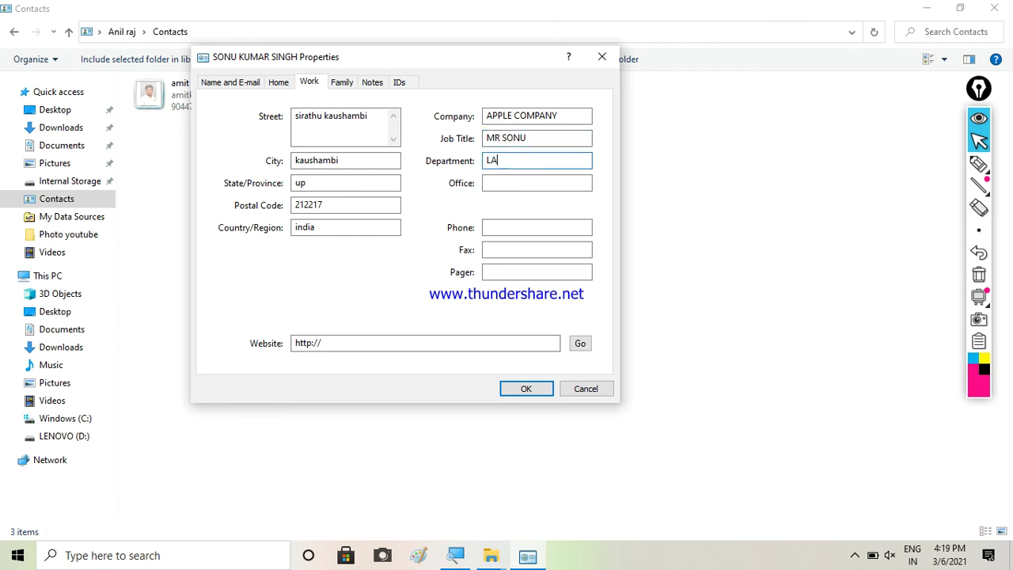
{"action": "type", "text": "LAB"}
{"action": "left_click", "coordinate": [507, 184]}
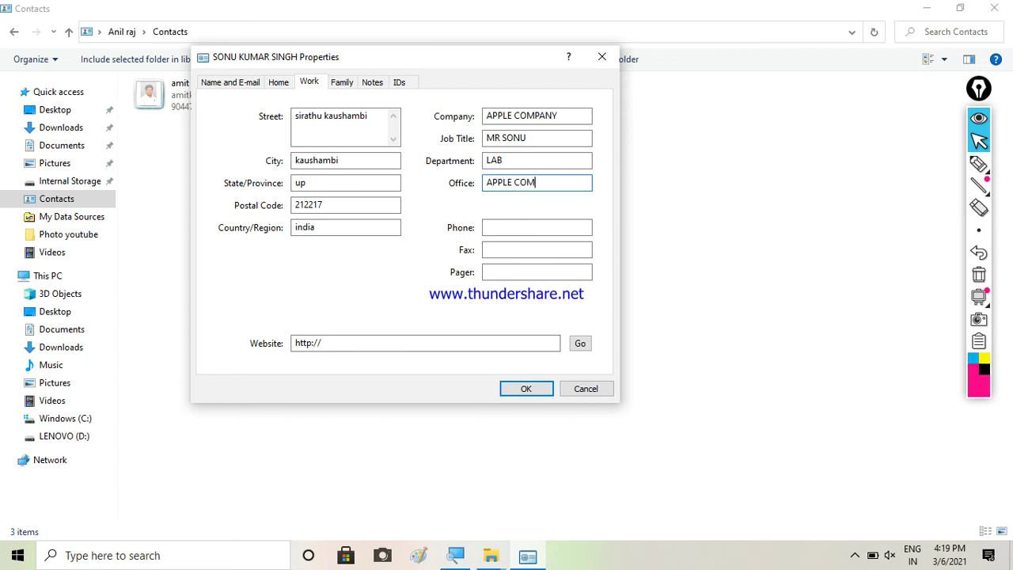
{"action": "left_click", "coordinate": [531, 226]}
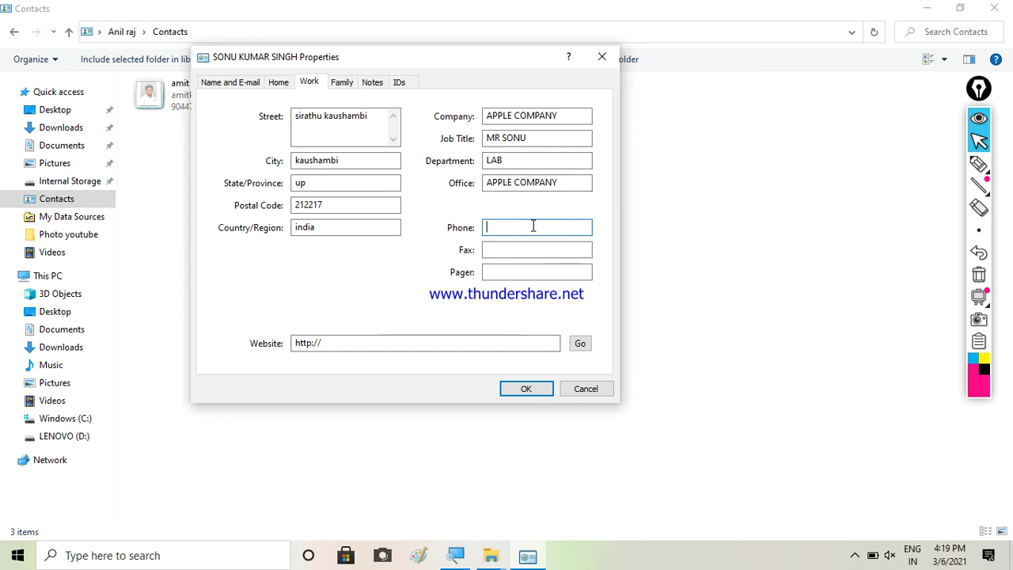
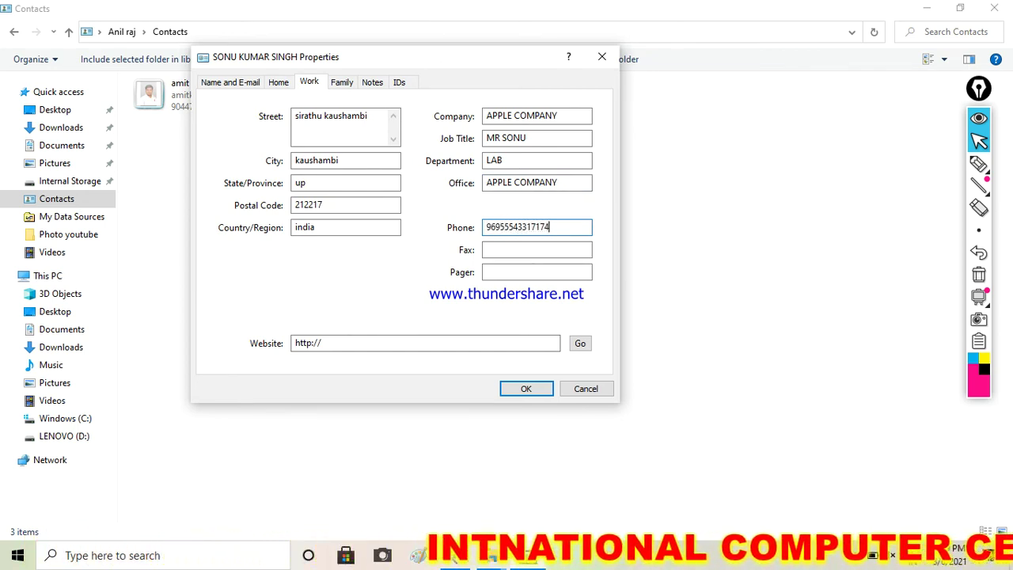
{"action": "left_click", "coordinate": [534, 250]}
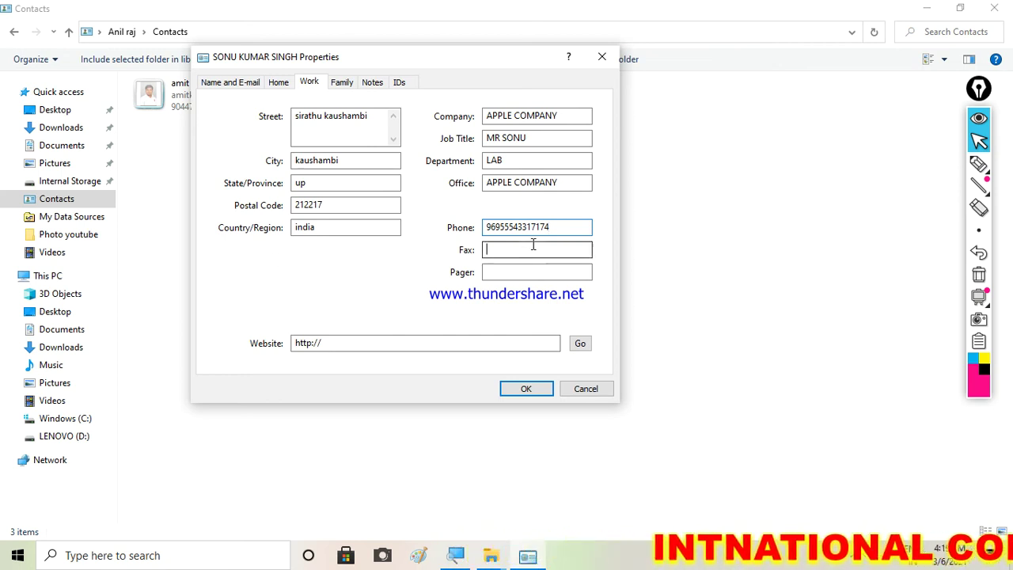
{"action": "type", "text": "0002-156-456"}
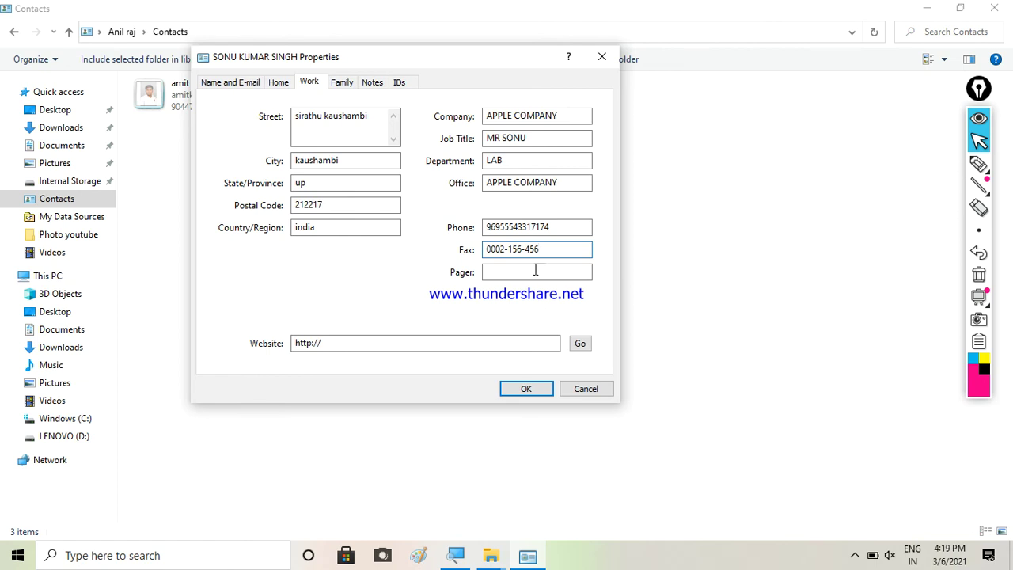
{"action": "left_click", "coordinate": [493, 271]}
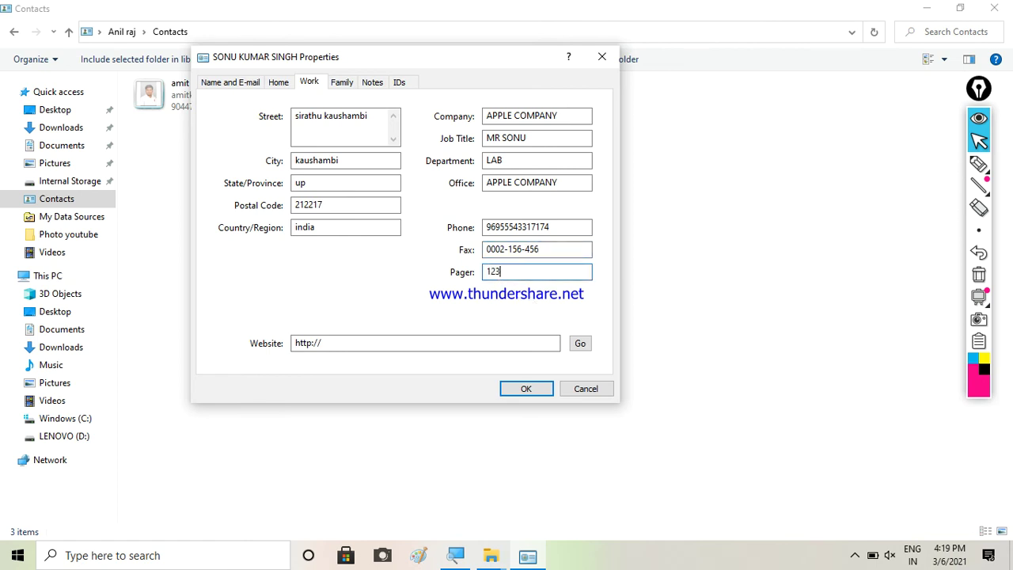
Set the contact's gender to Male on the Family page
{"action": "left_click", "coordinate": [345, 85]}
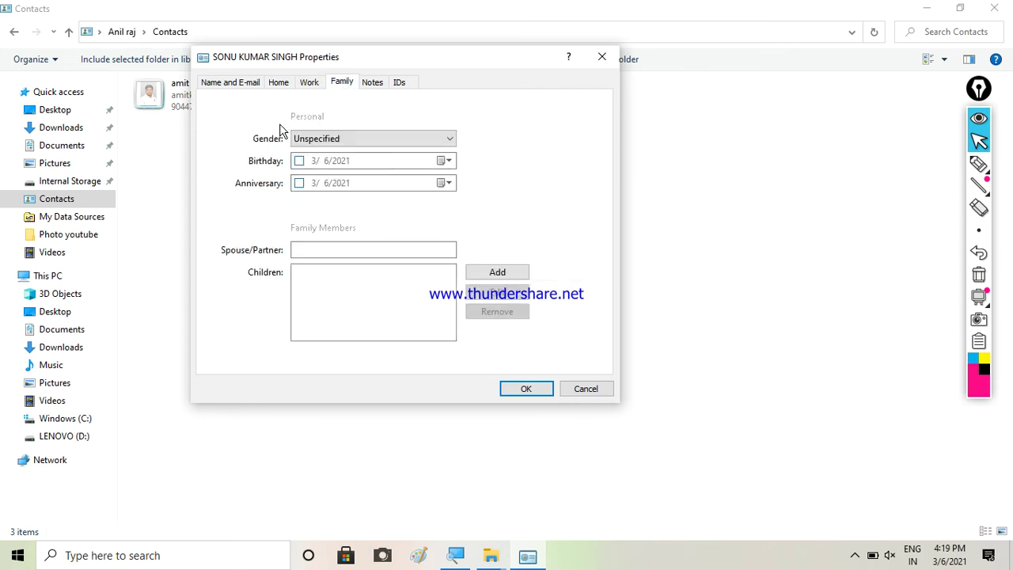
{"action": "left_click", "coordinate": [345, 145]}
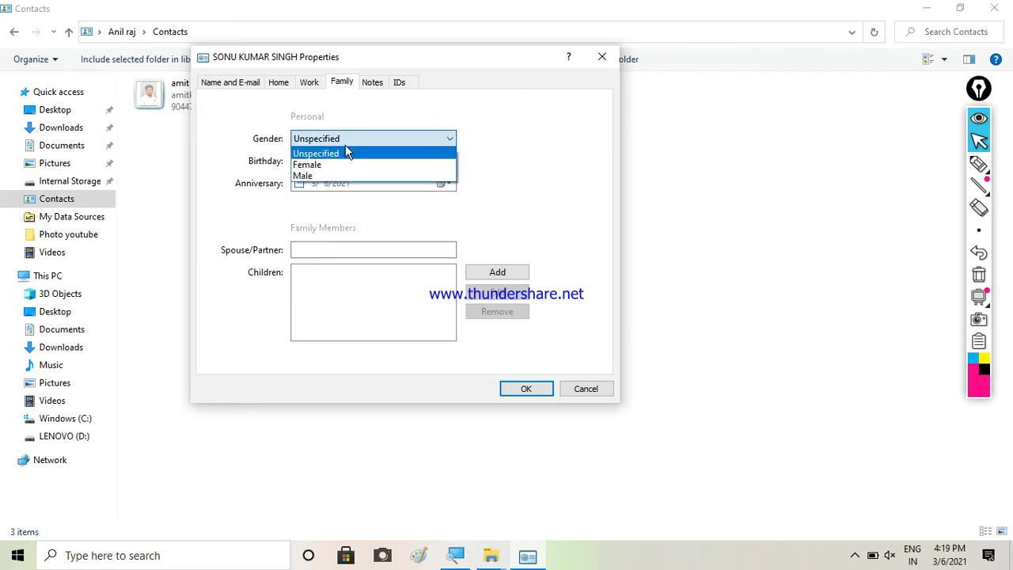
{"action": "left_click", "coordinate": [305, 175]}
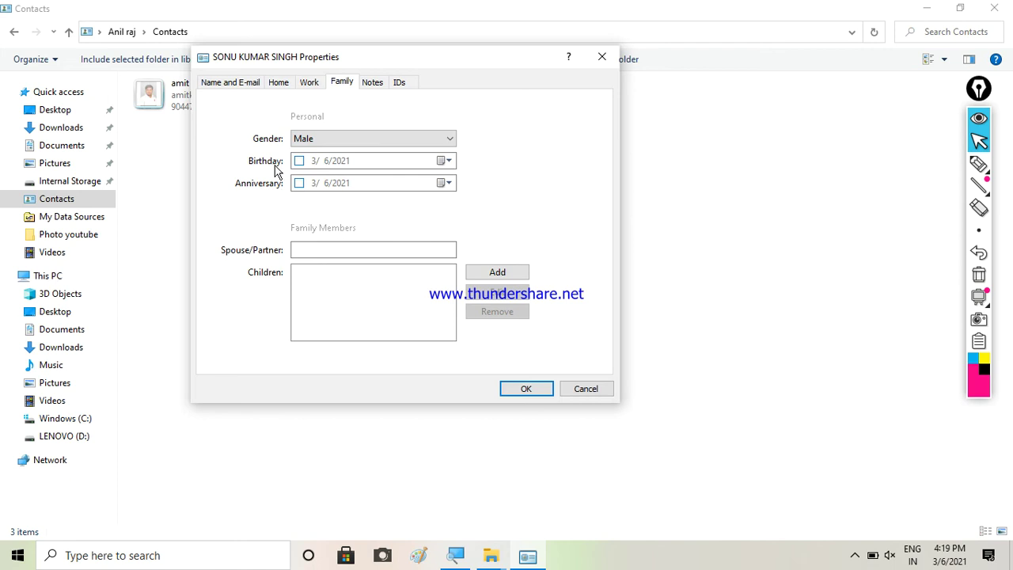
{"action": "left_click", "coordinate": [441, 162]}
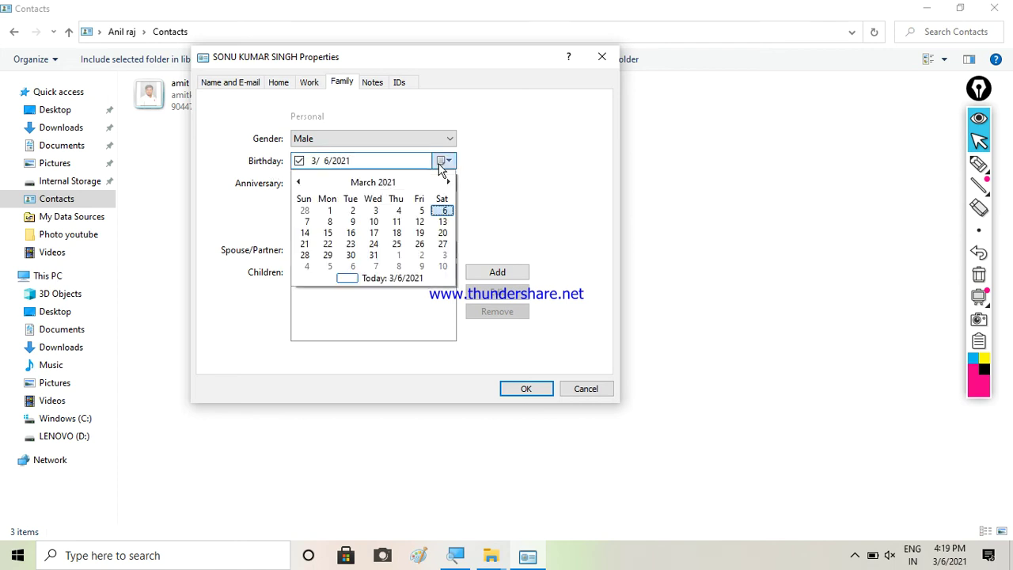
{"action": "left_click", "coordinate": [381, 184]}
{"action": "left_click", "coordinate": [366, 185]}
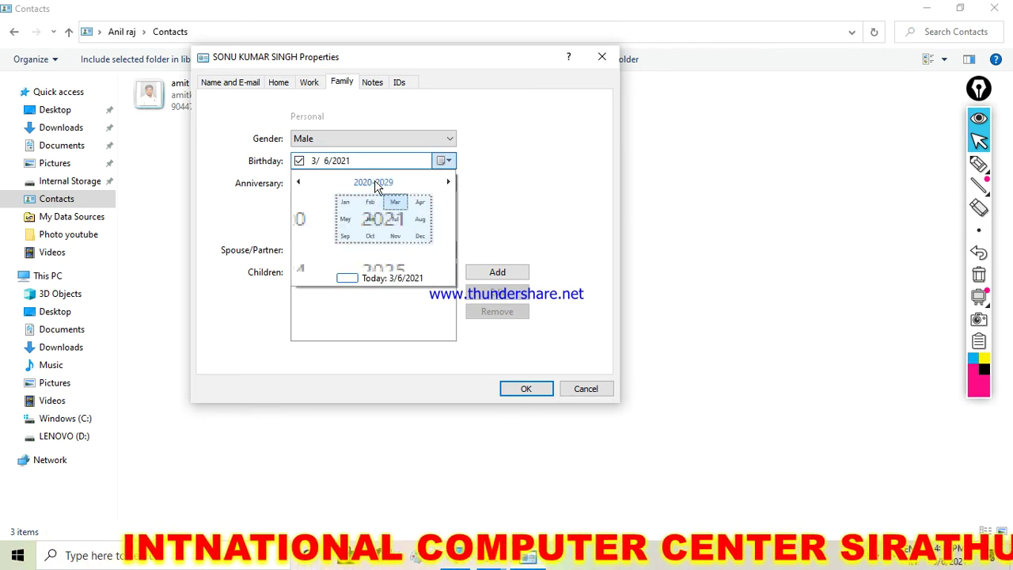
{"action": "left_click", "coordinate": [299, 183]}
{"action": "left_click", "coordinate": [298, 183]}
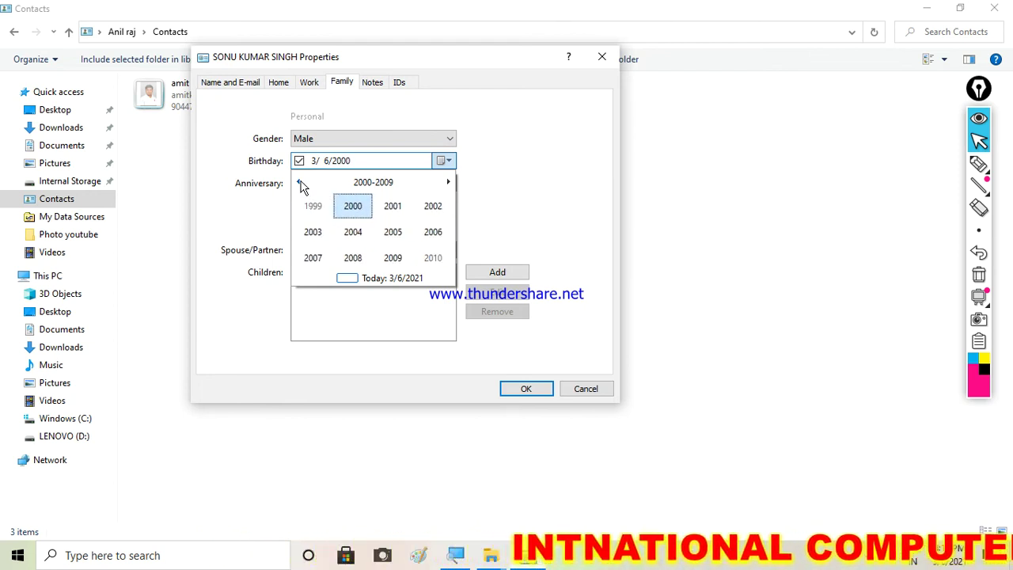
{"action": "left_click", "coordinate": [298, 183]}
{"action": "left_click", "coordinate": [396, 236]}
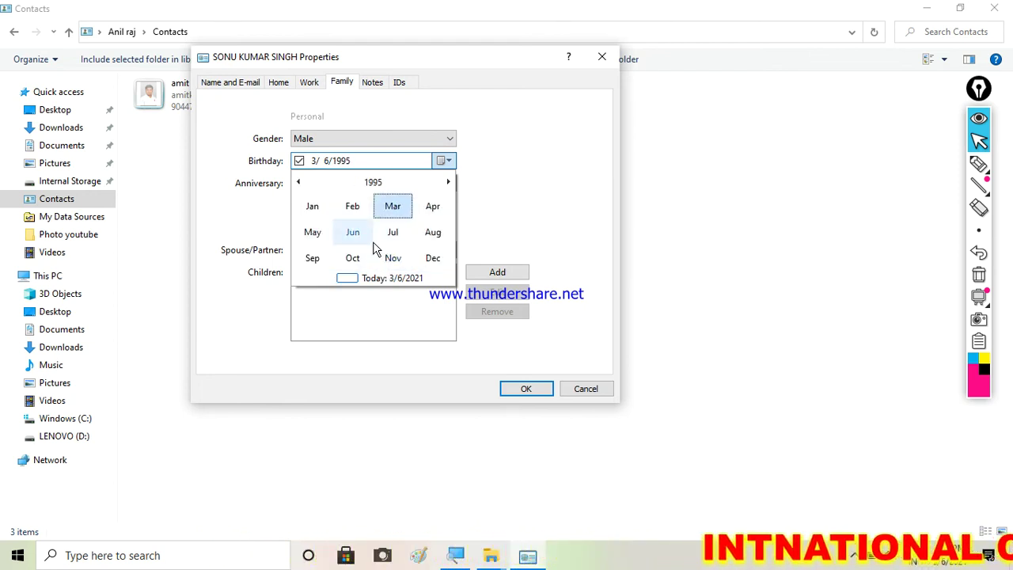
{"action": "left_click", "coordinate": [388, 234]}
{"action": "left_click", "coordinate": [348, 261]}
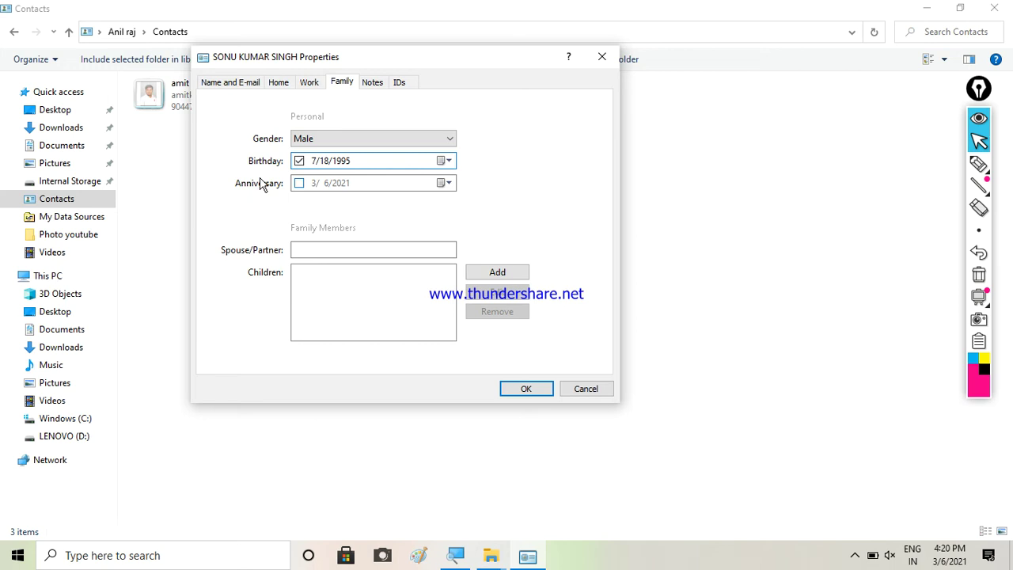
Enable the anniversary date, keeping 6 March 2021
{"action": "left_click", "coordinate": [442, 184]}
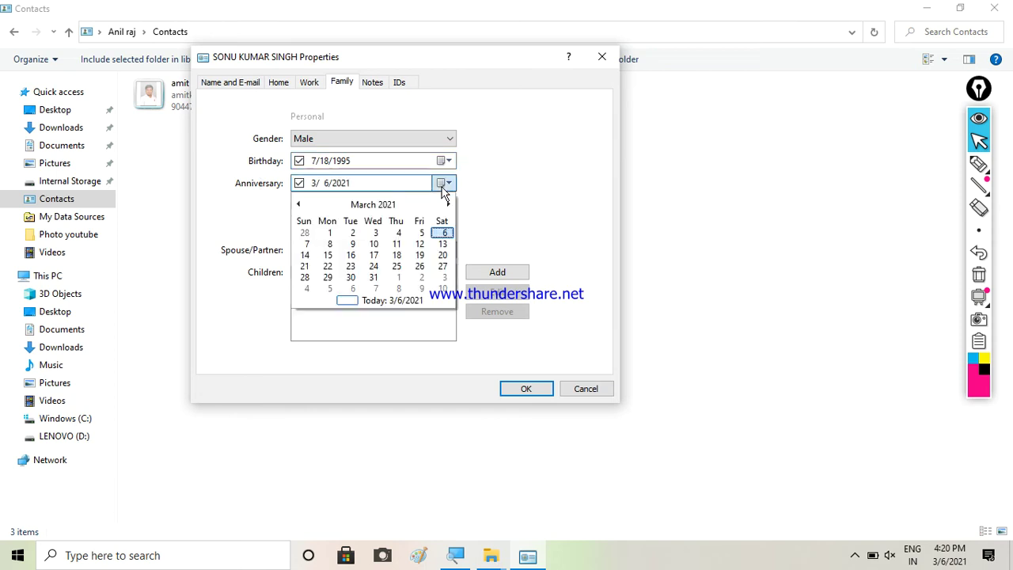
{"action": "left_click", "coordinate": [444, 234]}
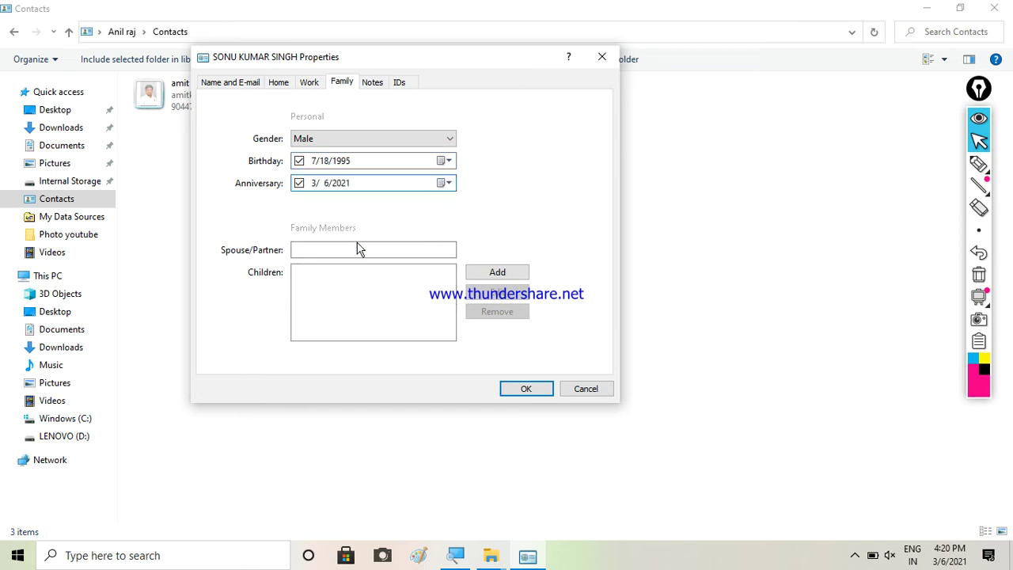
{"action": "left_click", "coordinate": [313, 250]}
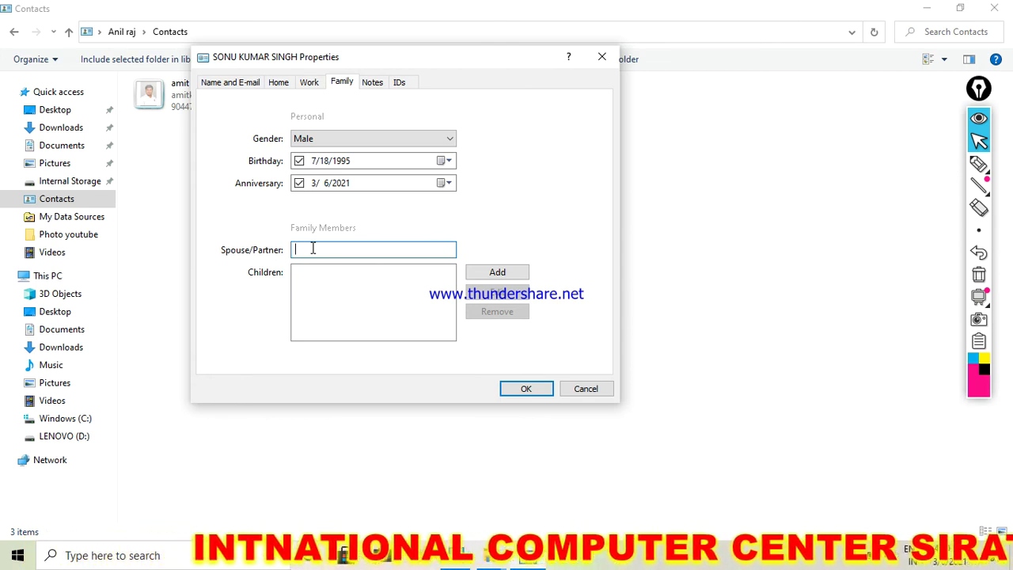
Enter spouse/partner MR SONU and add children MR GOLU and BHOLU
{"action": "type", "text": "MR "}
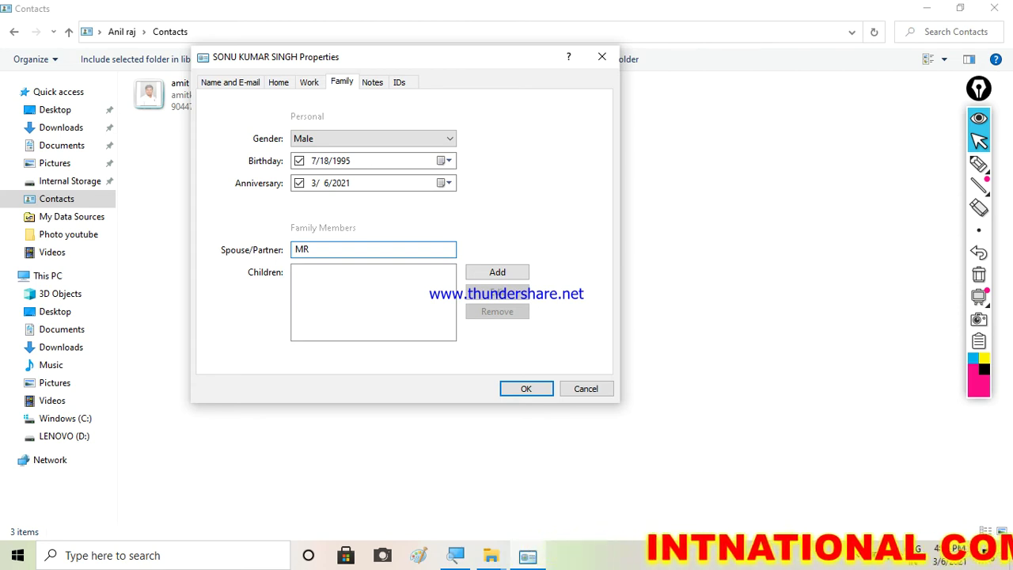
{"action": "type", "text": "SONU"}
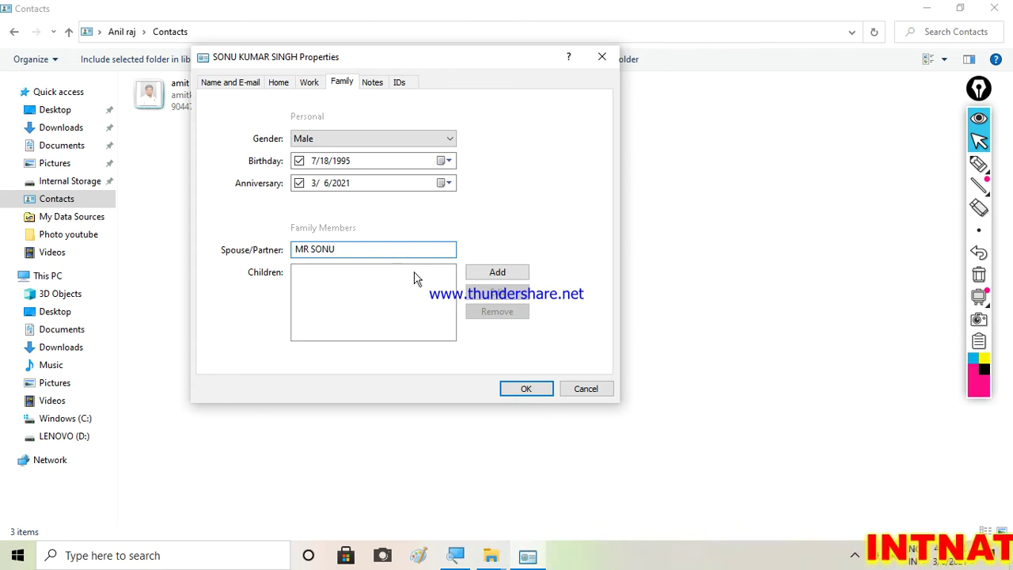
{"action": "left_click", "coordinate": [498, 274]}
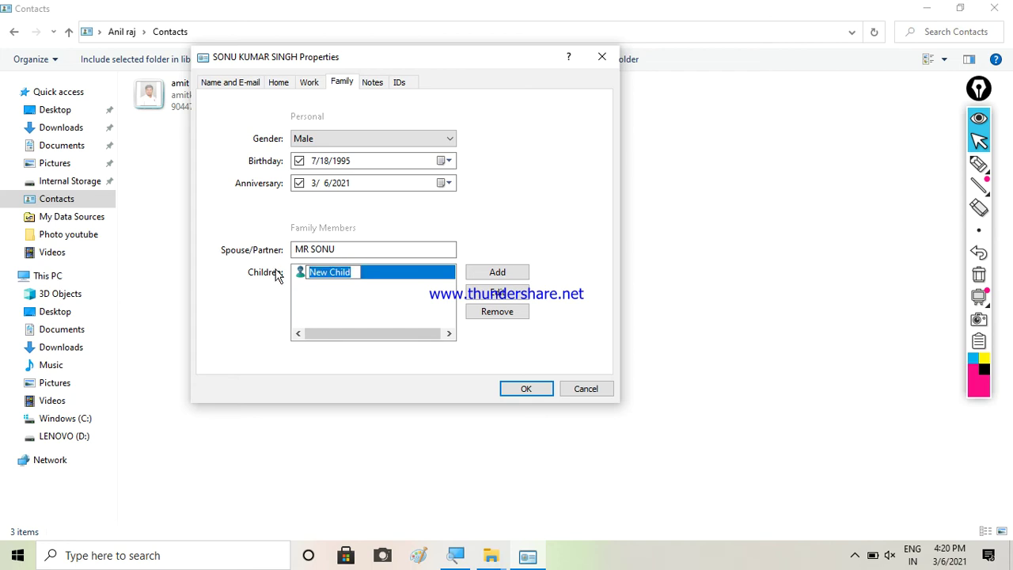
{"action": "type", "text": "MR GO"}
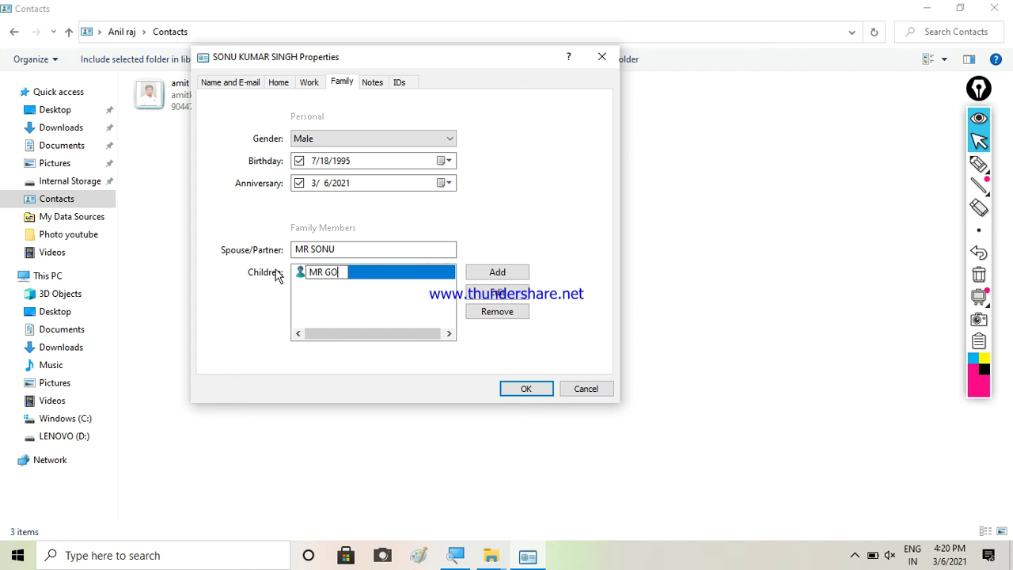
{"action": "type", "text": "LU"}
{"action": "left_click", "coordinate": [484, 273]}
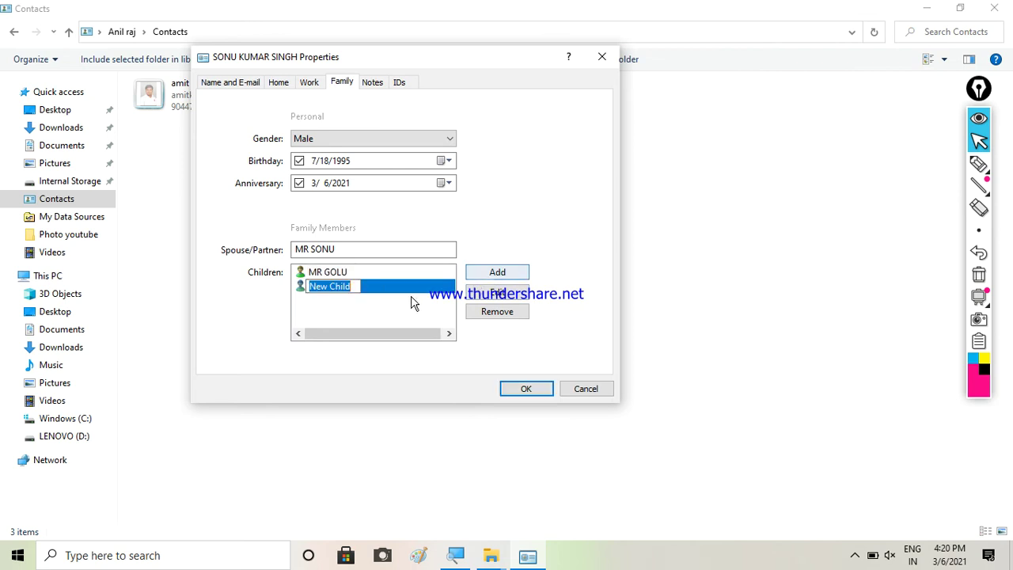
{"action": "type", "text": "BHOLU"}
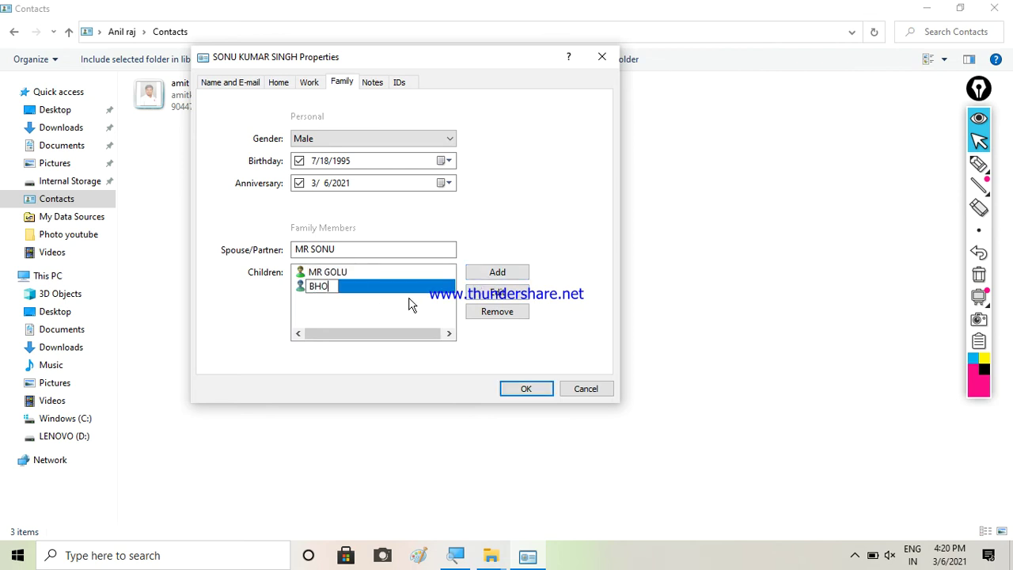
{"action": "left_click", "coordinate": [492, 273]}
Add children MONU and CHOT to the list, then show the empty Notes page
{"action": "type", "text": "MONU"}
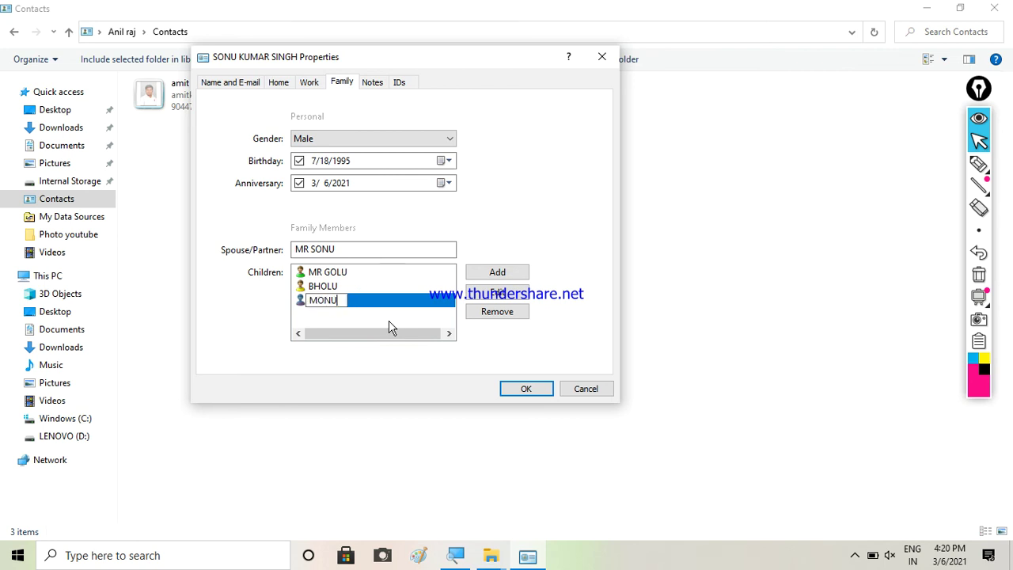
{"action": "left_click", "coordinate": [494, 273]}
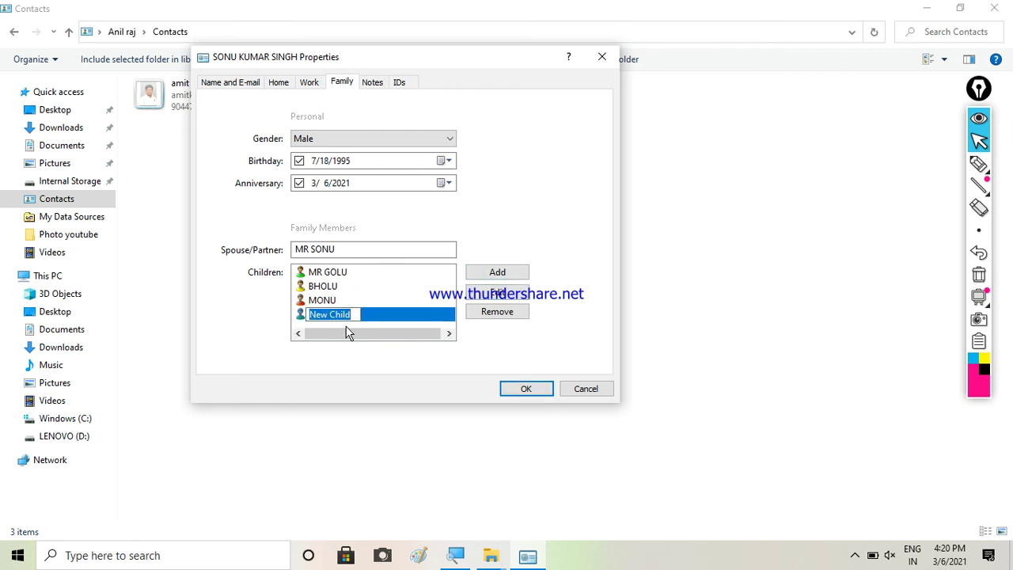
{"action": "type", "text": "CHOTU"}
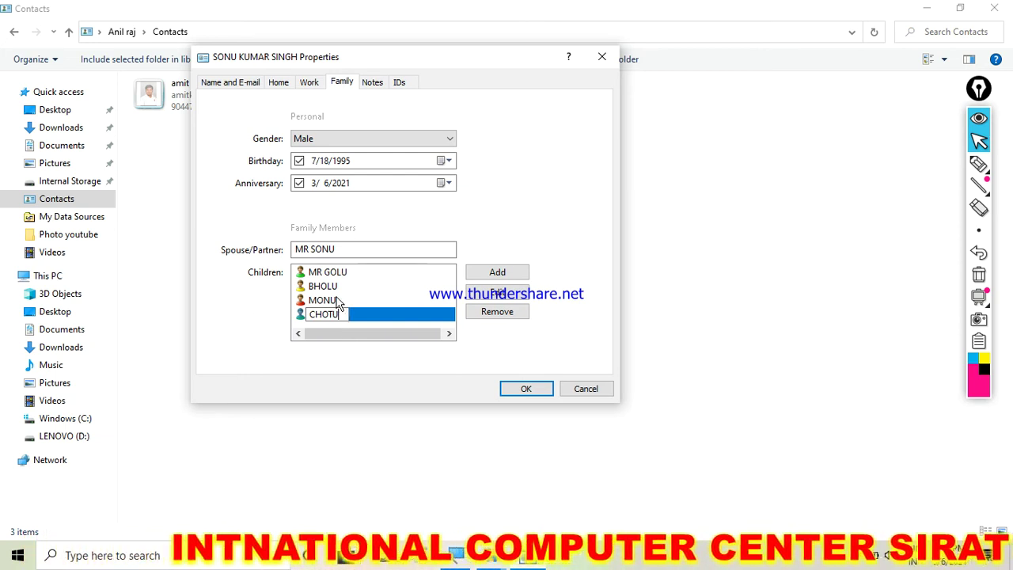
{"action": "left_click", "coordinate": [337, 302]}
{"action": "left_click", "coordinate": [334, 289]}
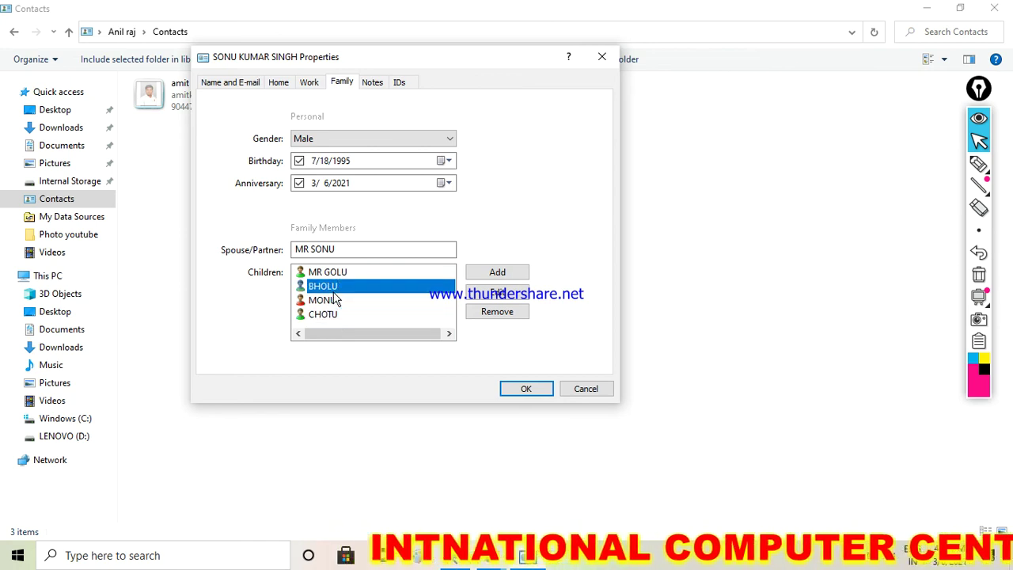
{"action": "left_click", "coordinate": [331, 272]}
{"action": "left_click", "coordinate": [372, 83]}
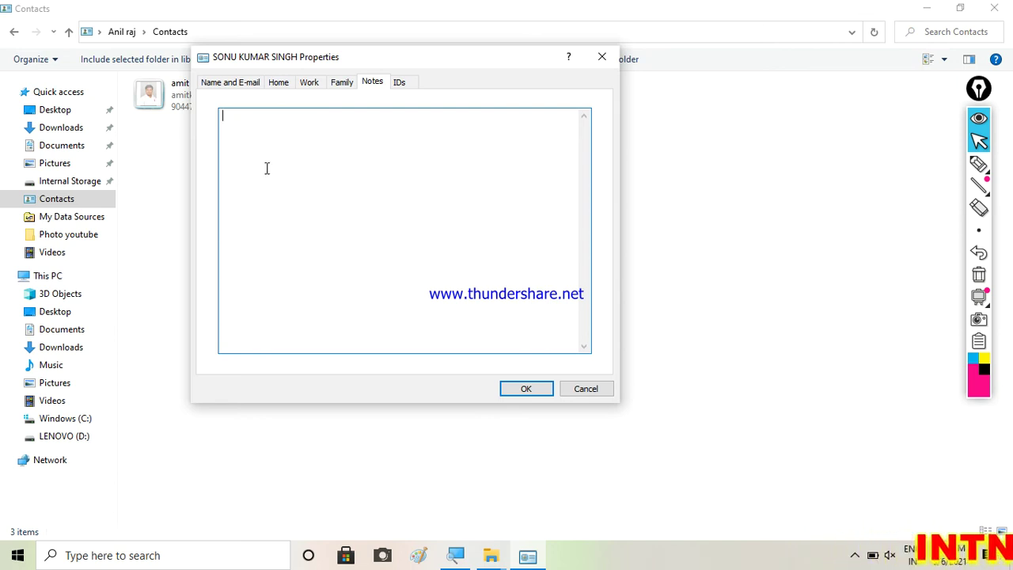
Show the IDs page listing the contact's e-mail address with no digital IDs
{"action": "left_click", "coordinate": [400, 84]}
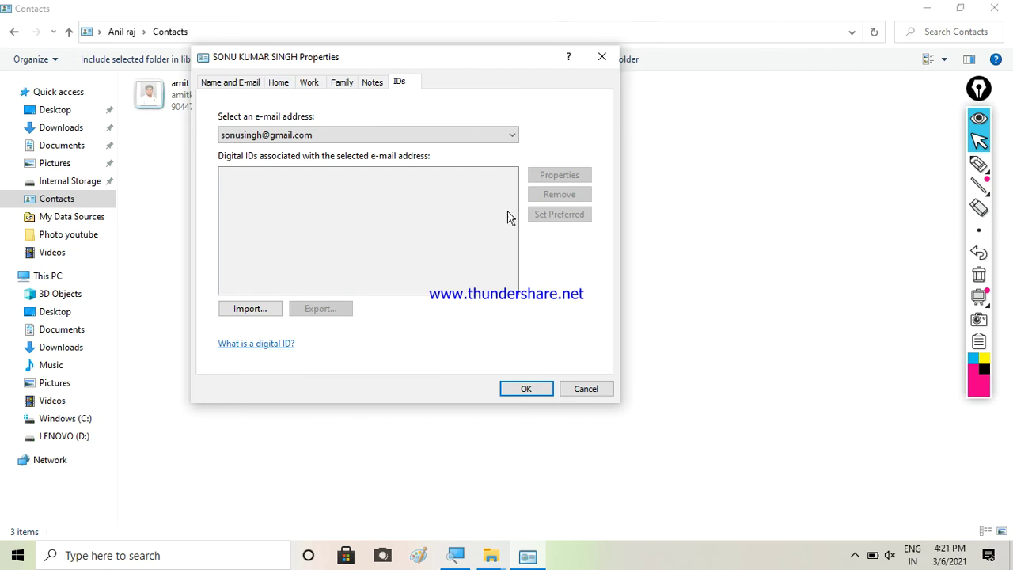
Step back through the tabs to Name and E-mail and bring up the Change picture option
{"action": "left_click", "coordinate": [371, 83]}
{"action": "left_click", "coordinate": [335, 85]}
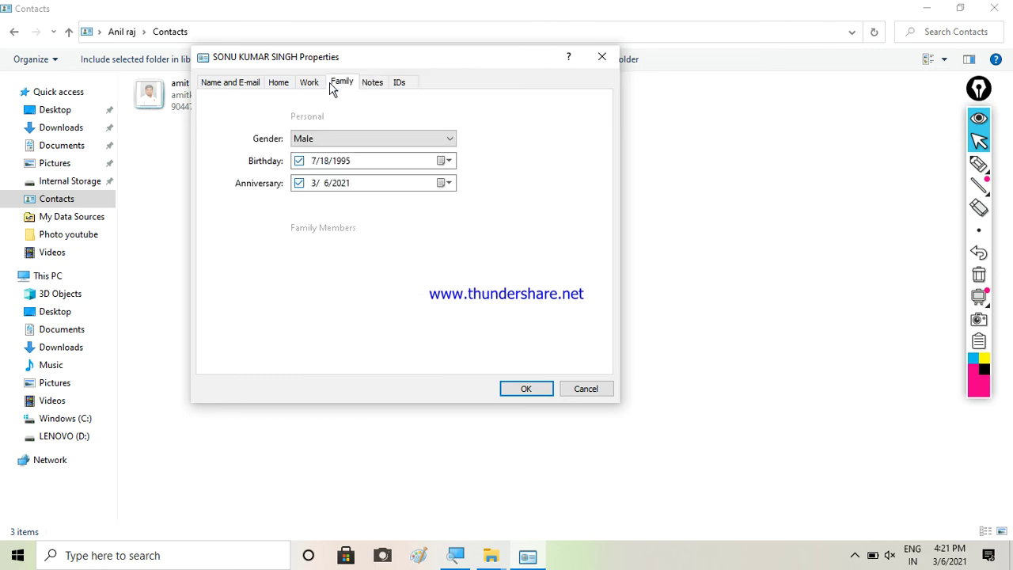
{"action": "left_click", "coordinate": [312, 86]}
{"action": "left_click", "coordinate": [280, 84]}
{"action": "left_click", "coordinate": [233, 82]}
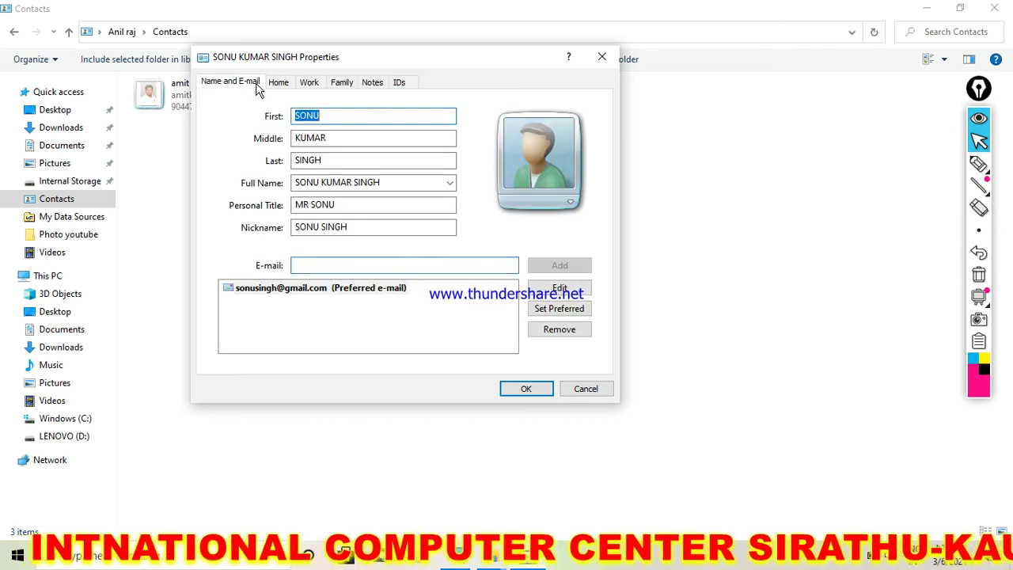
{"action": "left_click", "coordinate": [573, 205]}
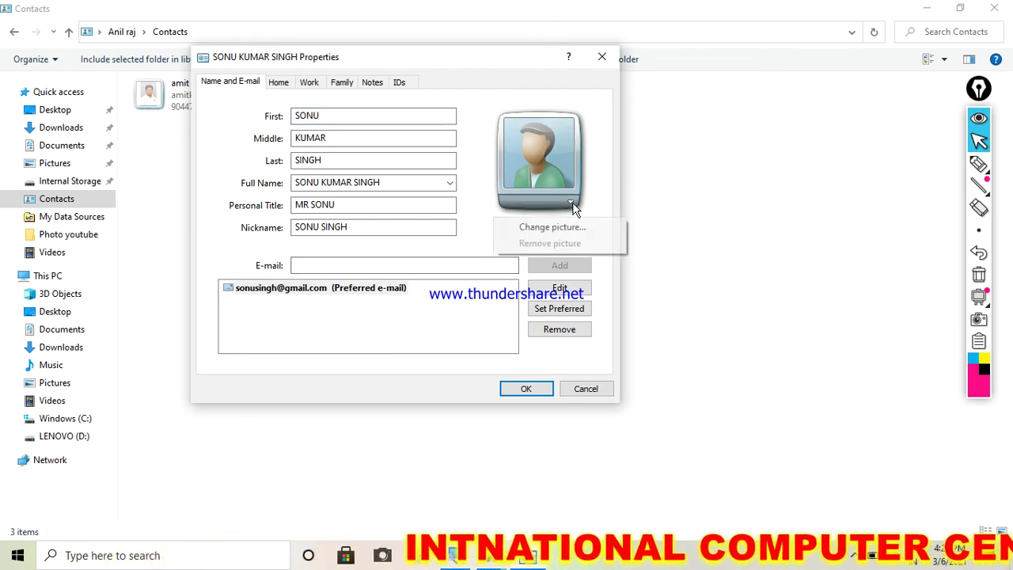
Set the Desktop smiley-face image as the contact picture and confirm with OK
{"action": "left_click", "coordinate": [538, 229]}
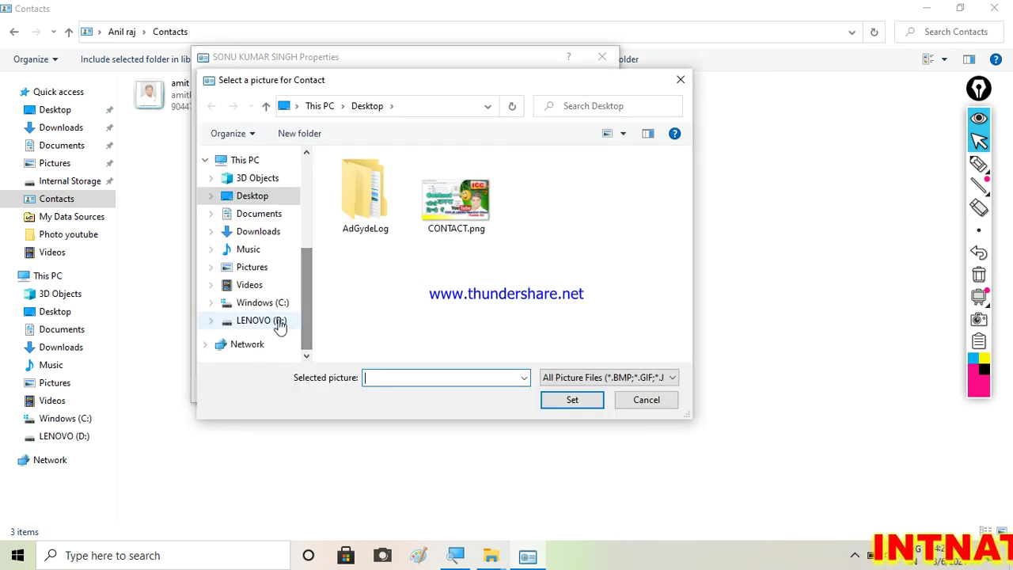
{"action": "left_click_drag", "start_coordinate": [684, 221], "coordinate": [678, 326]}
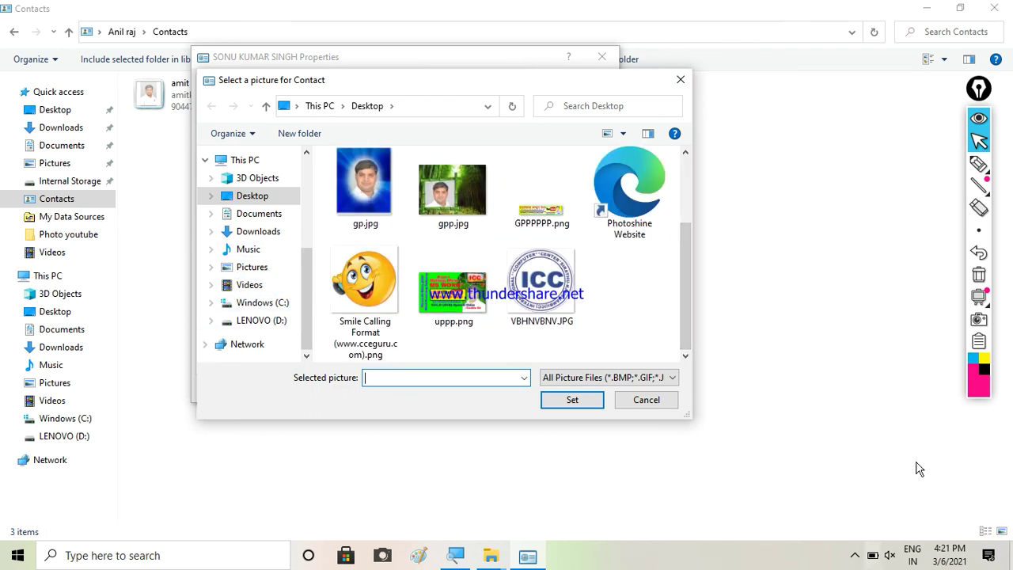
{"action": "left_click", "coordinate": [532, 325]}
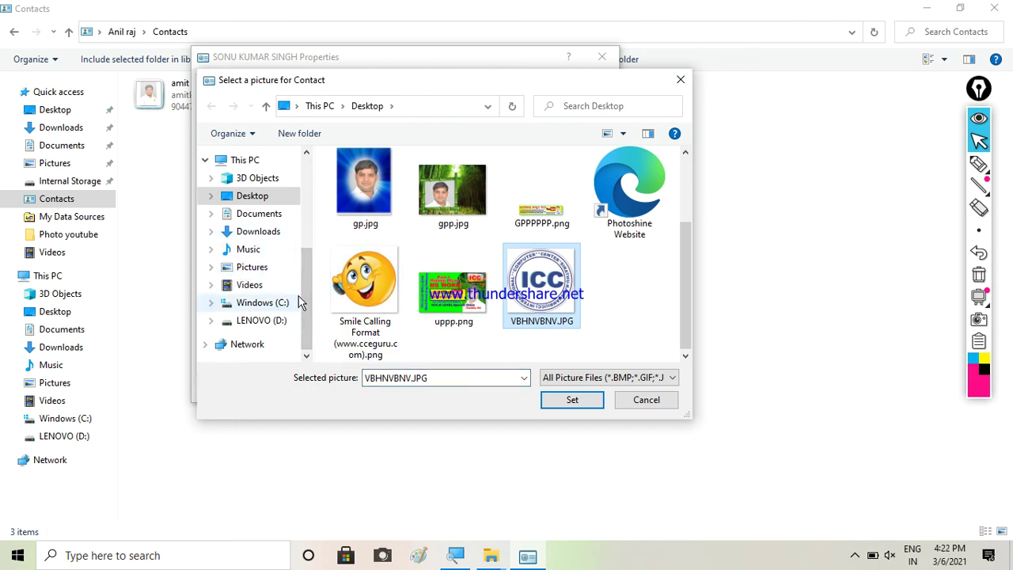
{"action": "left_click", "coordinate": [351, 293]}
{"action": "left_click", "coordinate": [572, 399]}
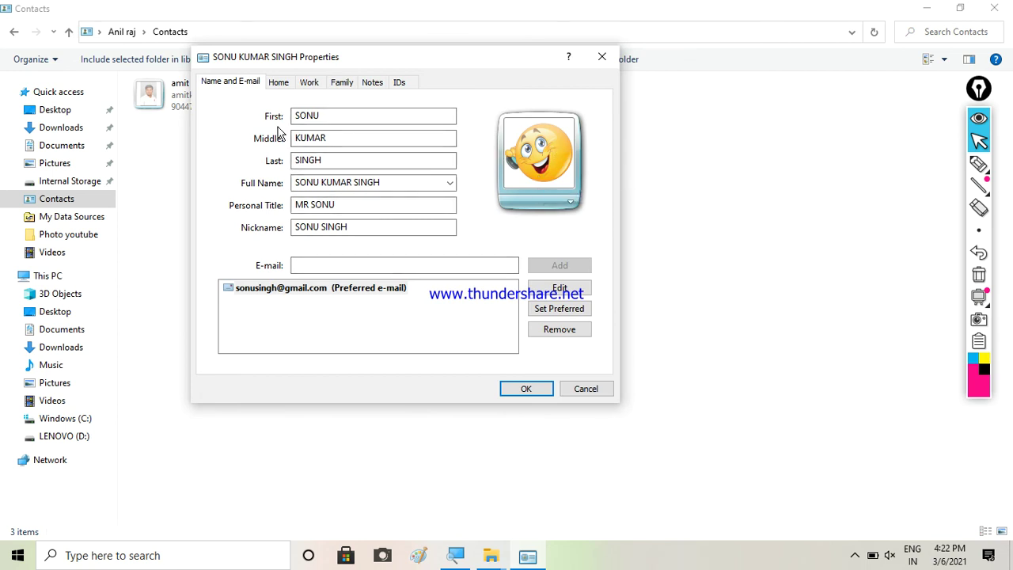
{"action": "left_click", "coordinate": [518, 388]}
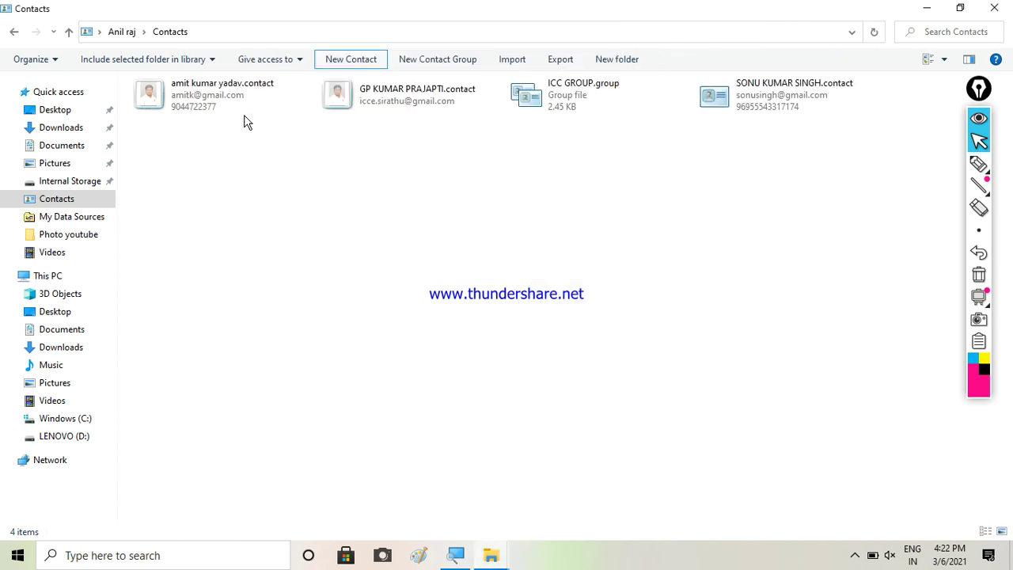
{"action": "left_click", "coordinate": [736, 110]}
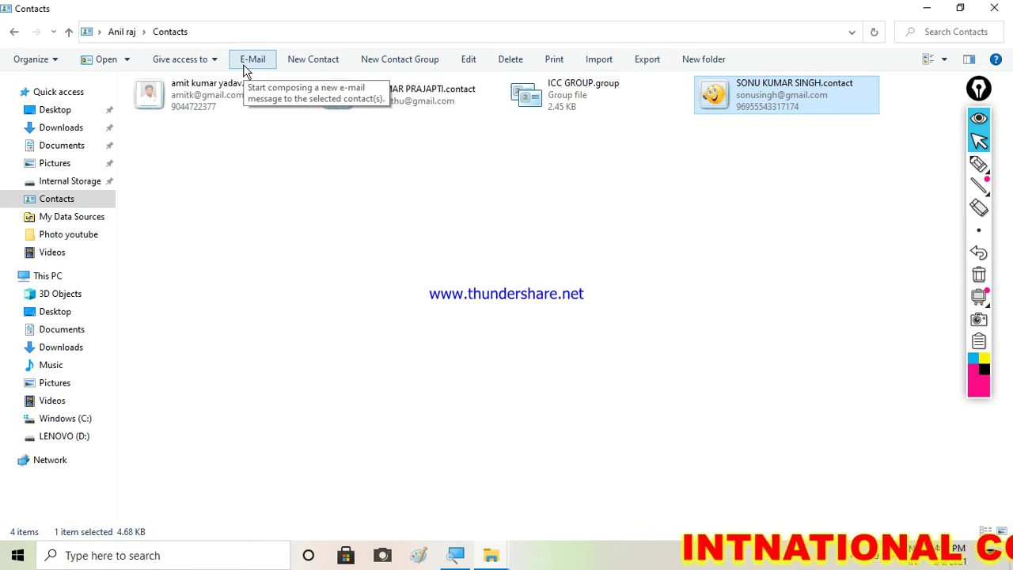
{"action": "left_click", "coordinate": [464, 60]}
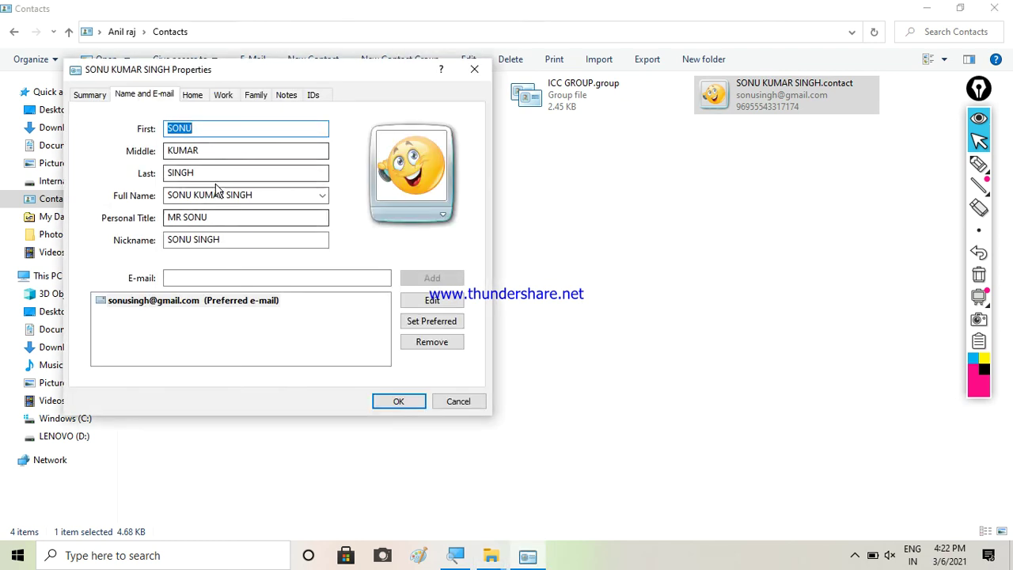
{"action": "left_click", "coordinate": [405, 404]}
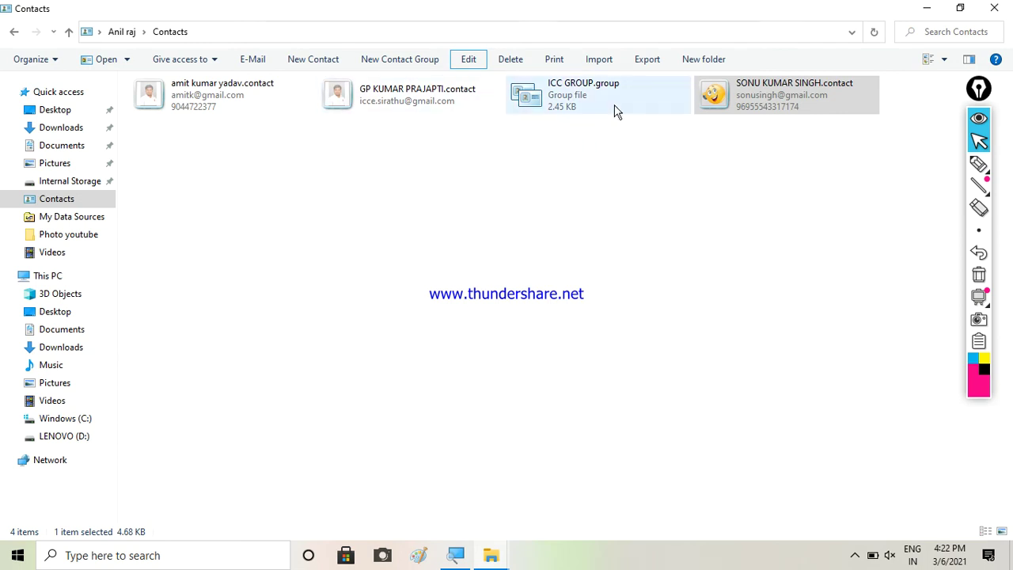
{"action": "left_click", "coordinate": [855, 555]}
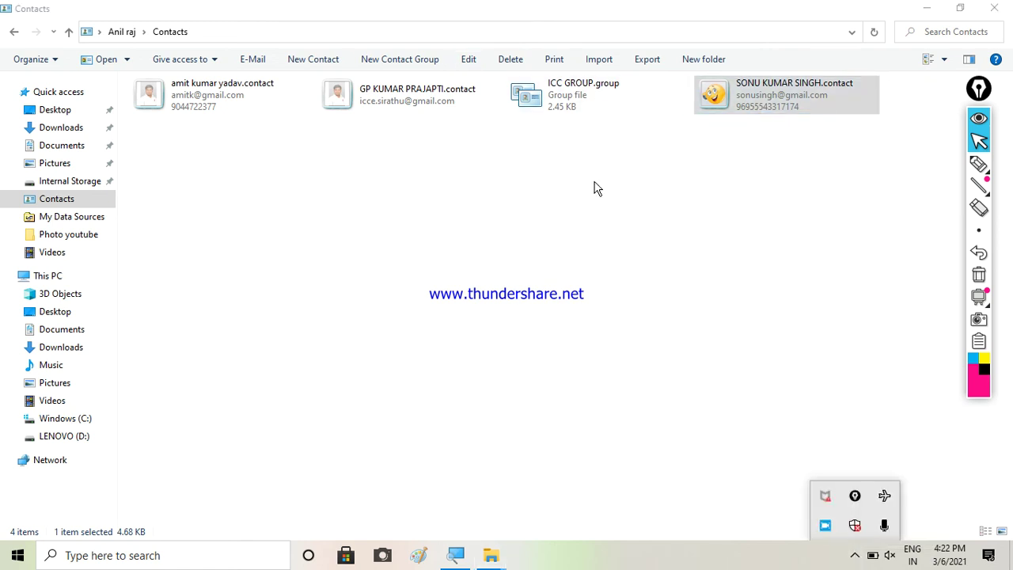
{"action": "left_click", "coordinate": [756, 111]}
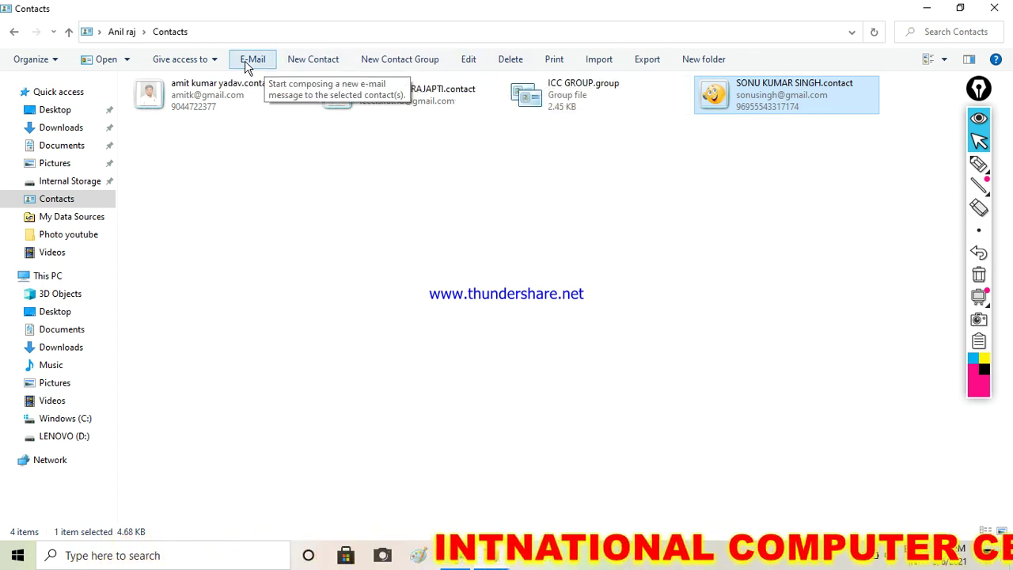
{"action": "left_click", "coordinate": [546, 70]}
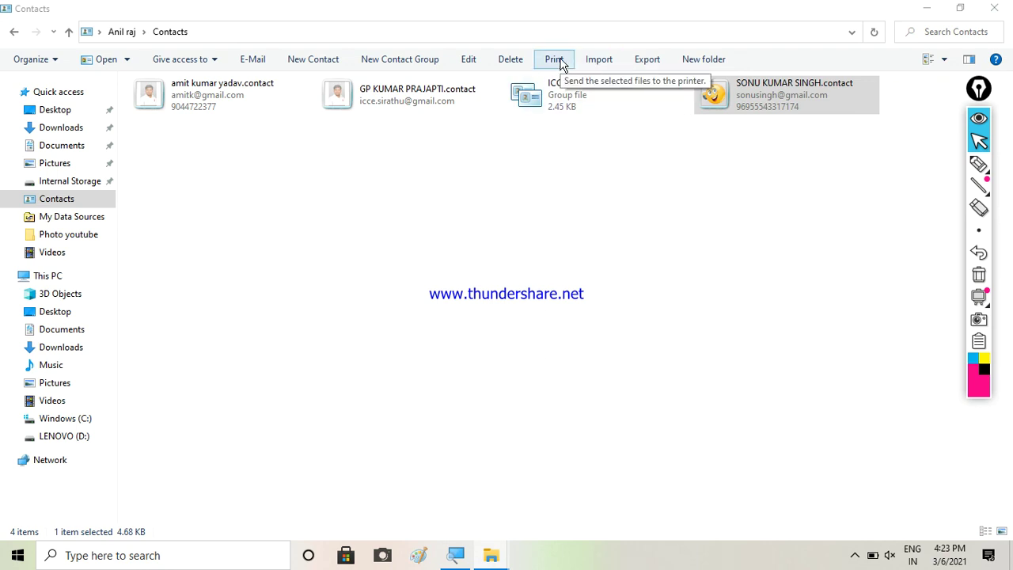
{"action": "left_click", "coordinate": [557, 60]}
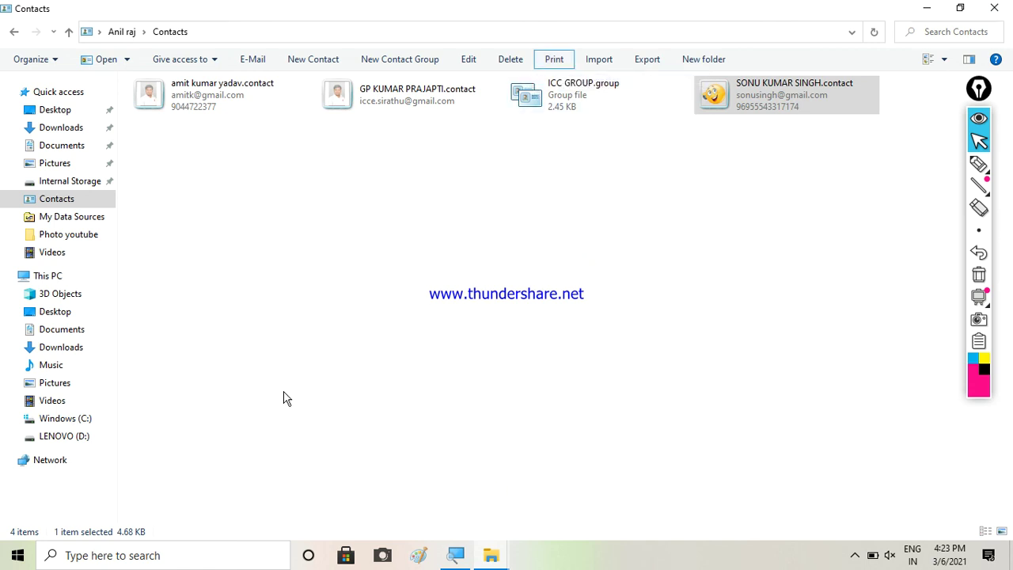
{"action": "left_click", "coordinate": [502, 561]}
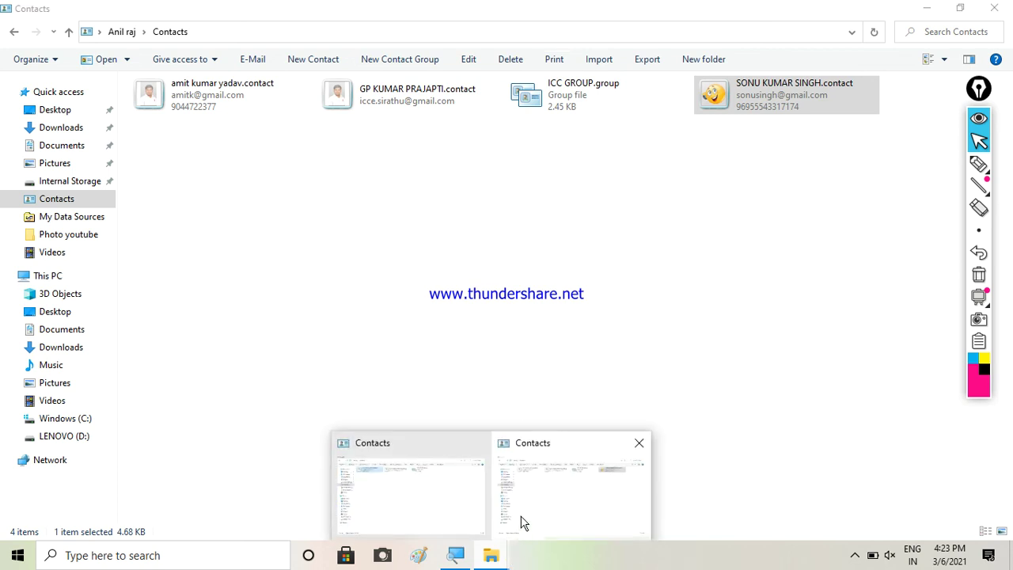
{"action": "left_click", "coordinate": [732, 105]}
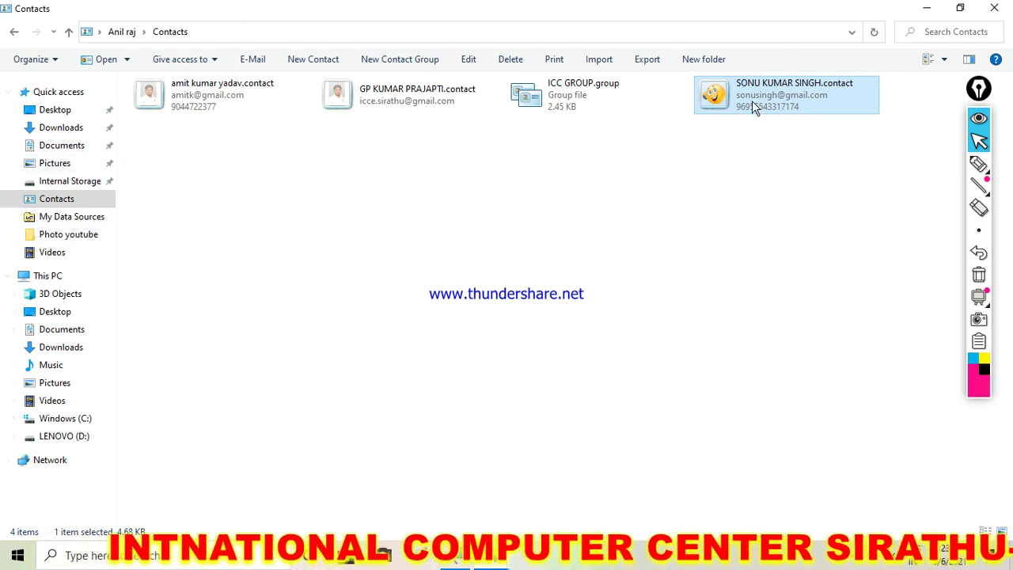
{"action": "mouse_move", "coordinate": [730, 102]}
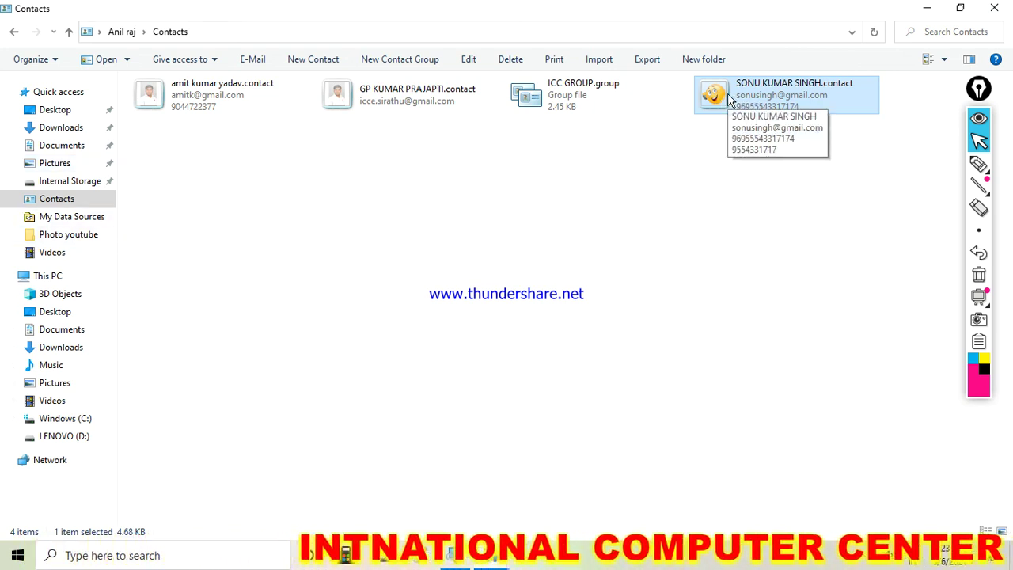
{"action": "left_click", "coordinate": [565, 65]}
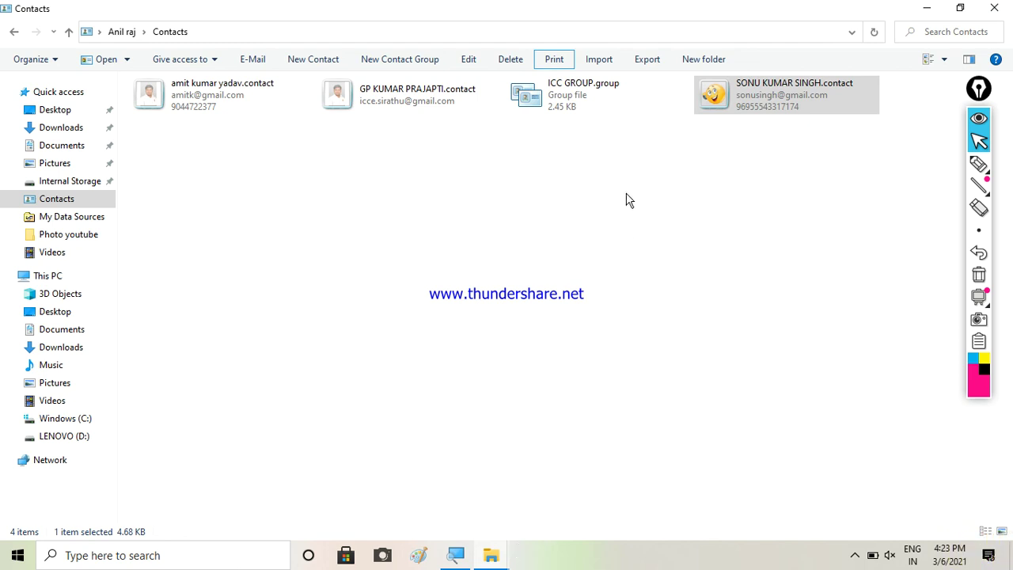
{"action": "left_click", "coordinate": [928, 11]}
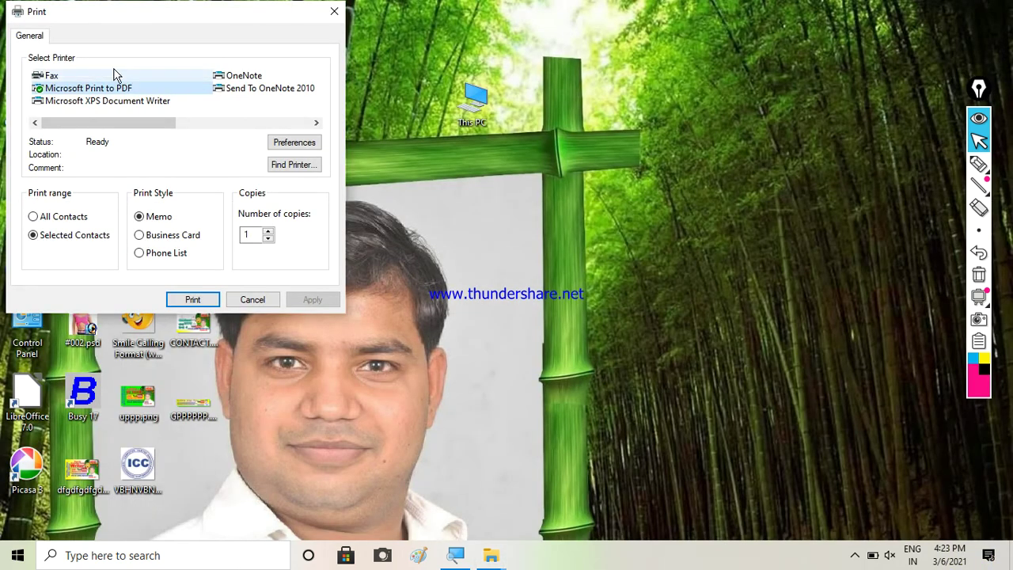
Print the contact with Microsoft Print to PDF, saving the output file to the Desktop
{"action": "left_click_drag", "start_coordinate": [135, 30], "coordinate": [473, 87]}
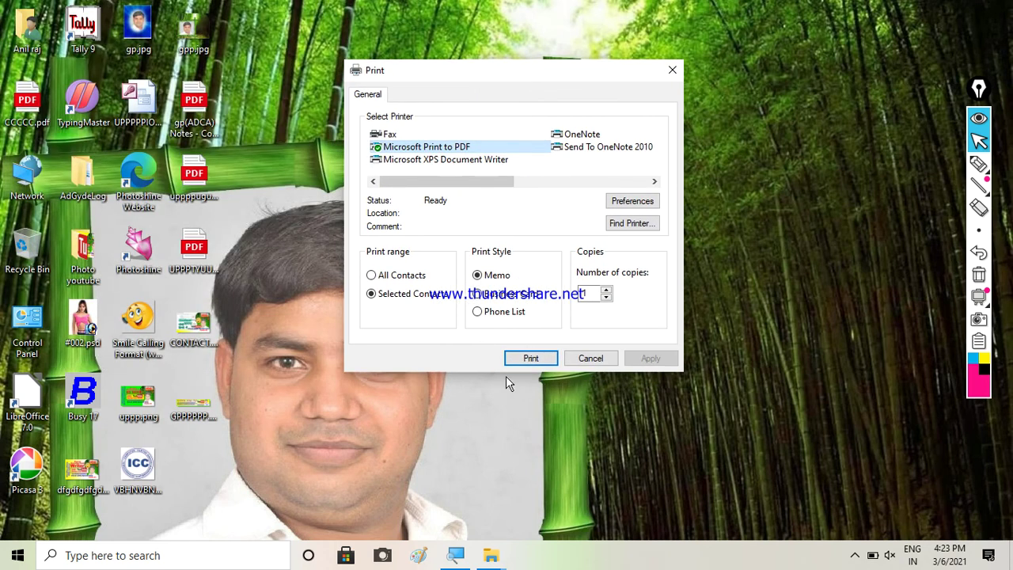
{"action": "left_click", "coordinate": [442, 154]}
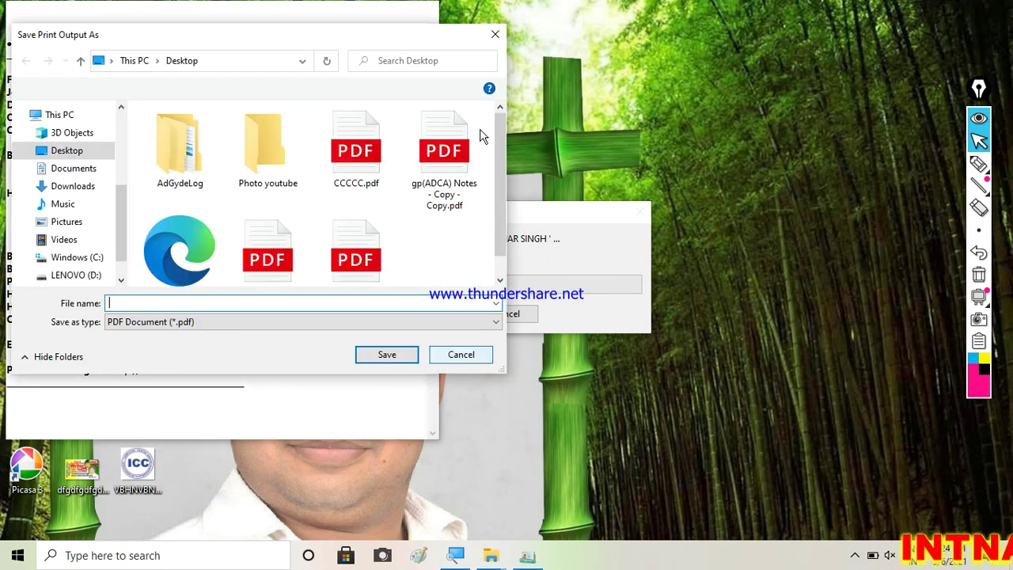
{"action": "left_click", "coordinate": [461, 352]}
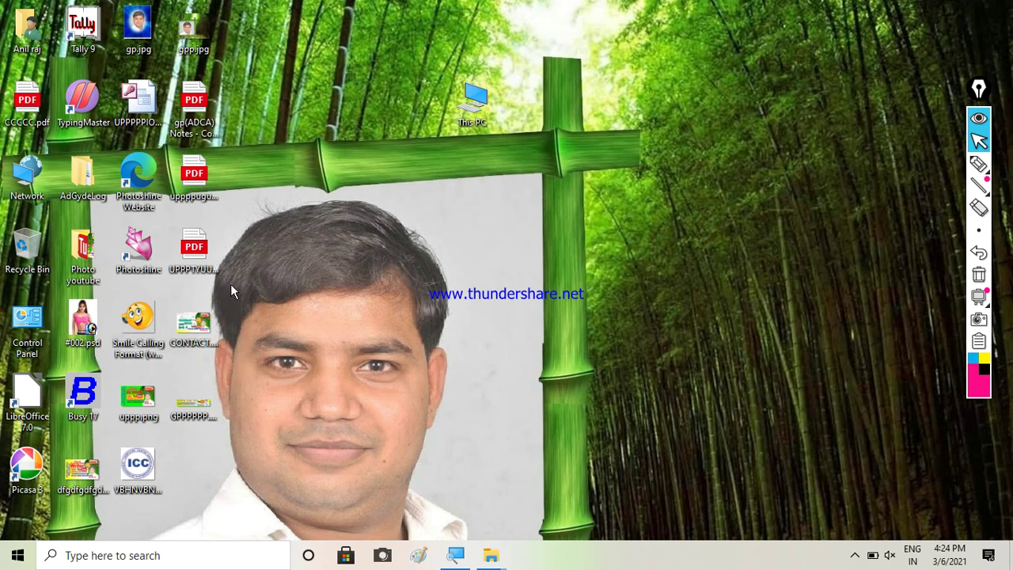
{"action": "left_click", "coordinate": [202, 192]}
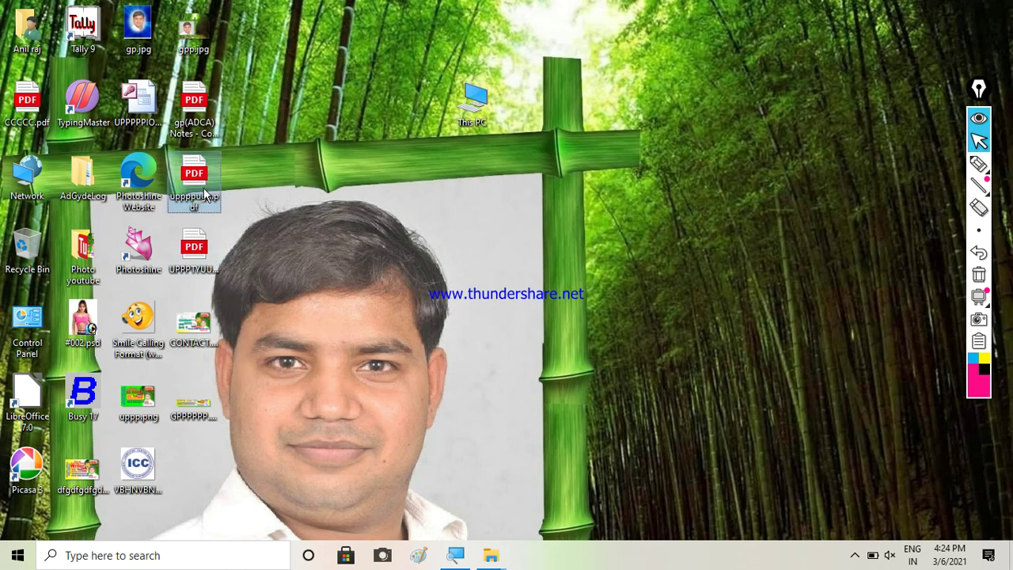
{"action": "double_click", "coordinate": [204, 192]}
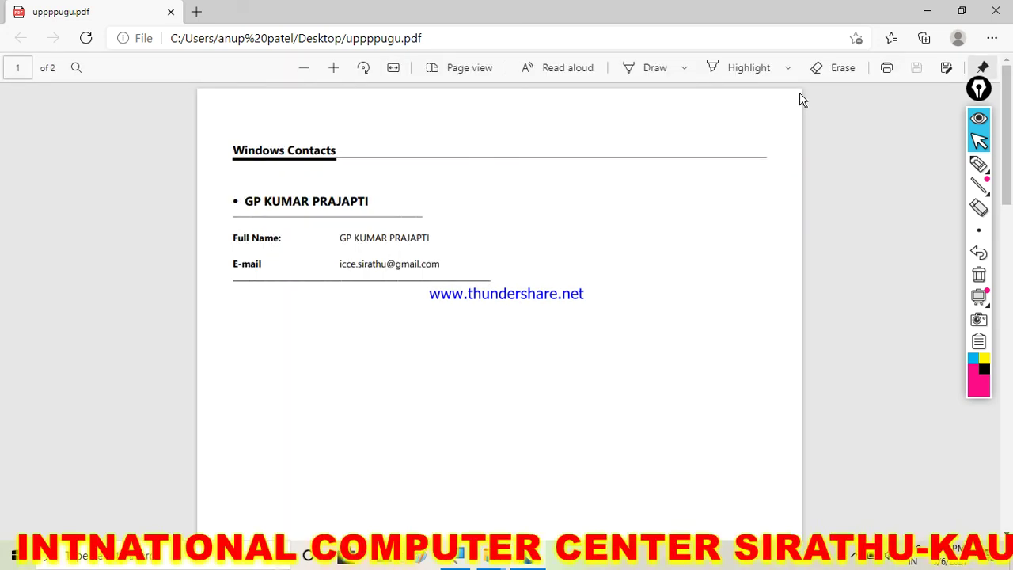
{"action": "left_click", "coordinate": [997, 8]}
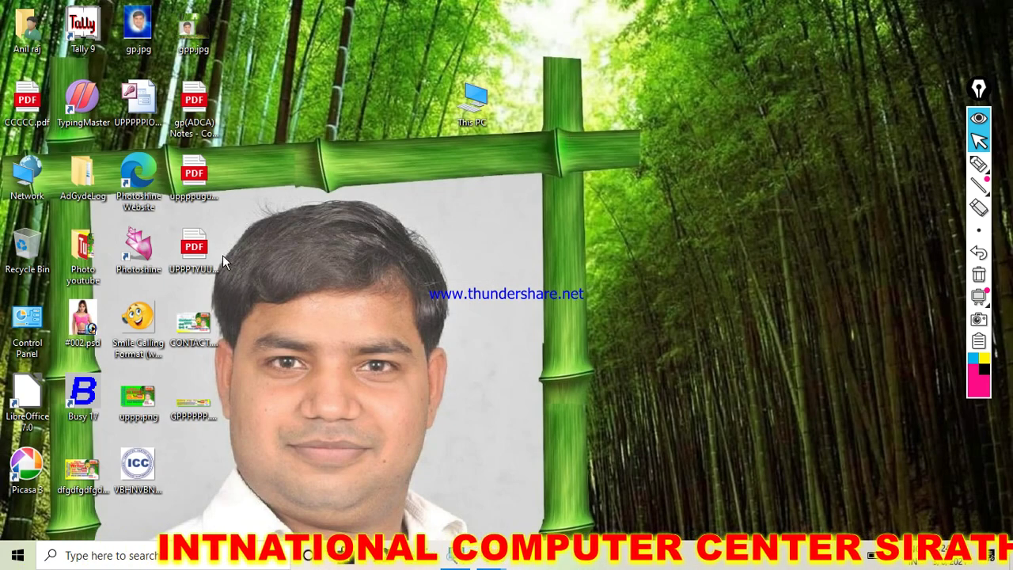
{"action": "double_click", "coordinate": [202, 259]}
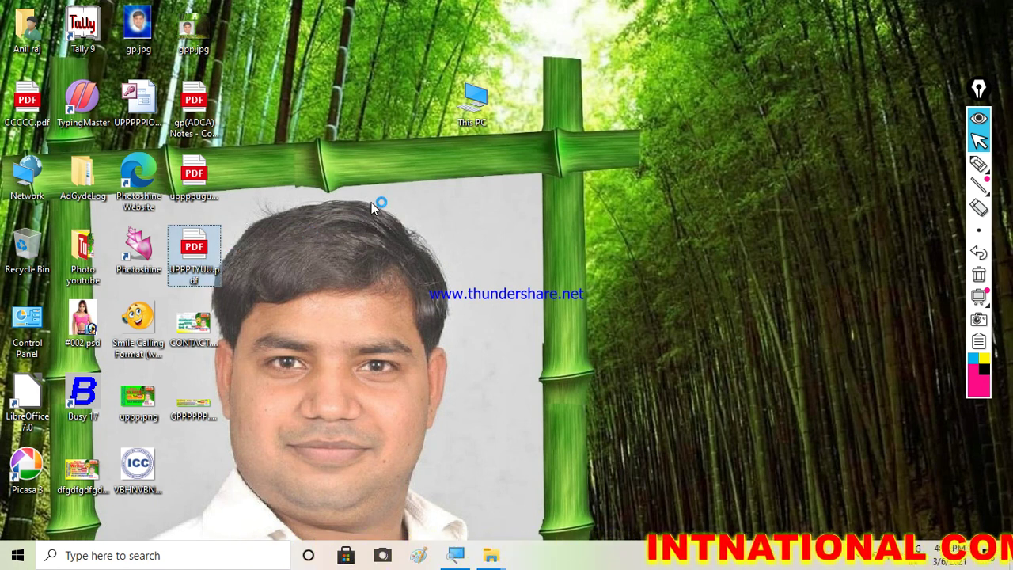
{"action": "right_click", "coordinate": [368, 121]}
{"action": "left_click", "coordinate": [399, 161]}
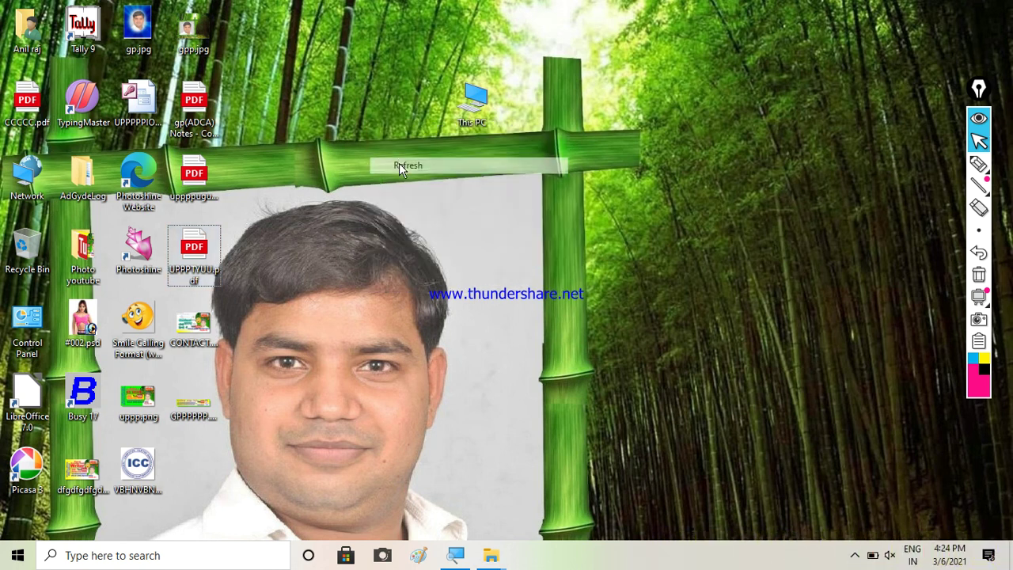
{"action": "right_click", "coordinate": [380, 131]}
{"action": "left_click", "coordinate": [404, 172]}
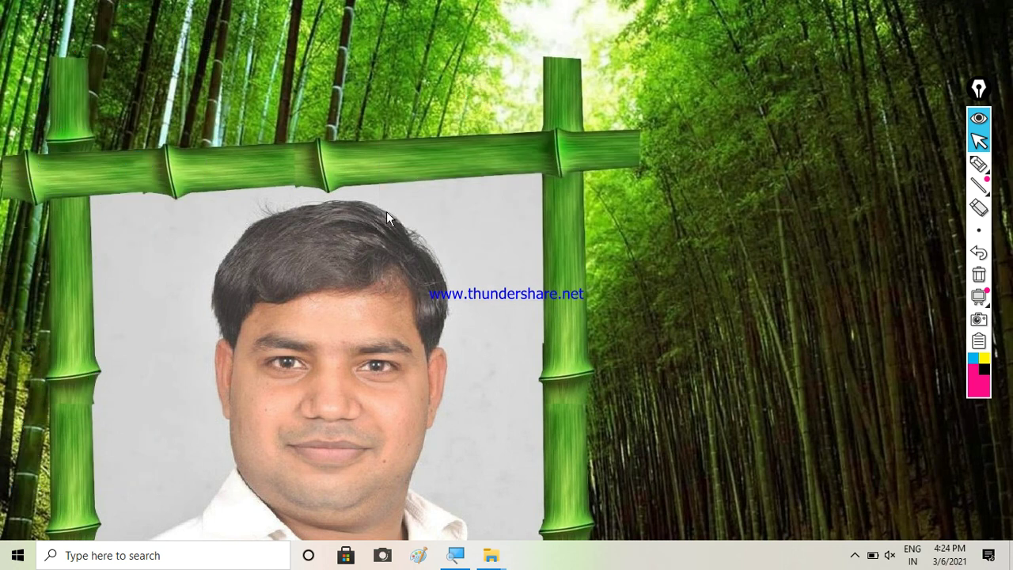
{"action": "double_click", "coordinate": [198, 252]}
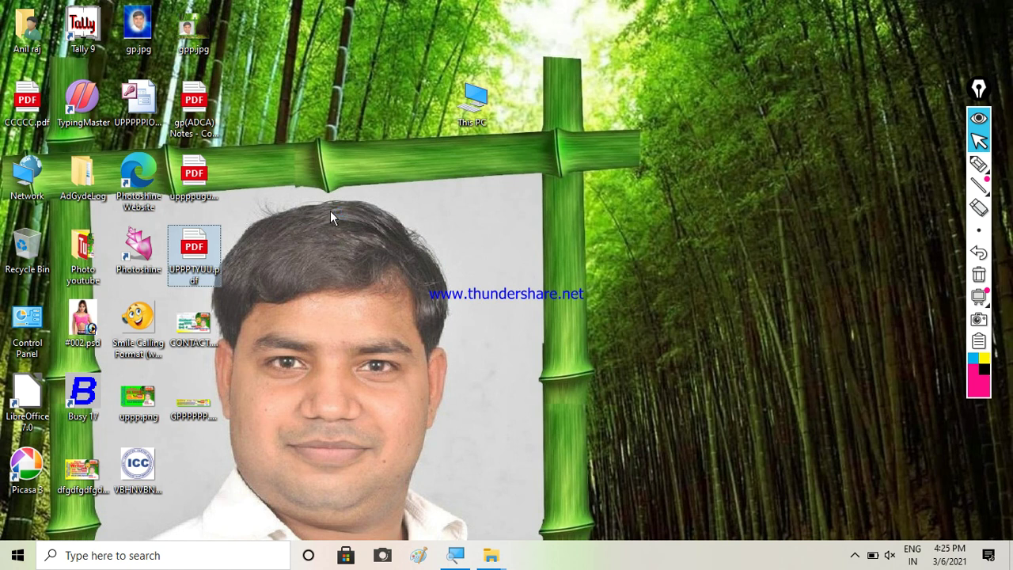
{"action": "right_click", "coordinate": [342, 103]}
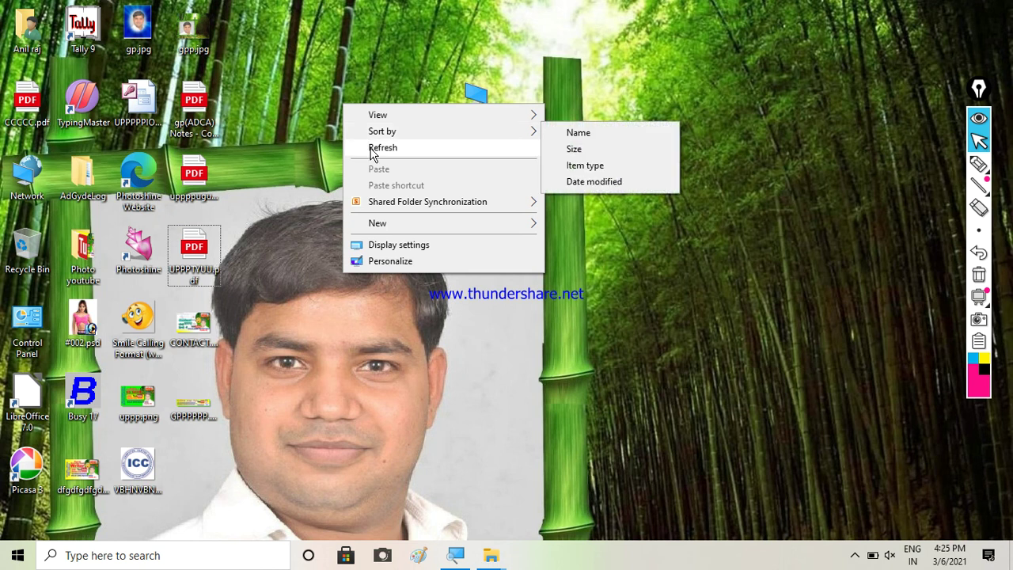
{"action": "left_click", "coordinate": [373, 147]}
{"action": "right_click", "coordinate": [331, 96]}
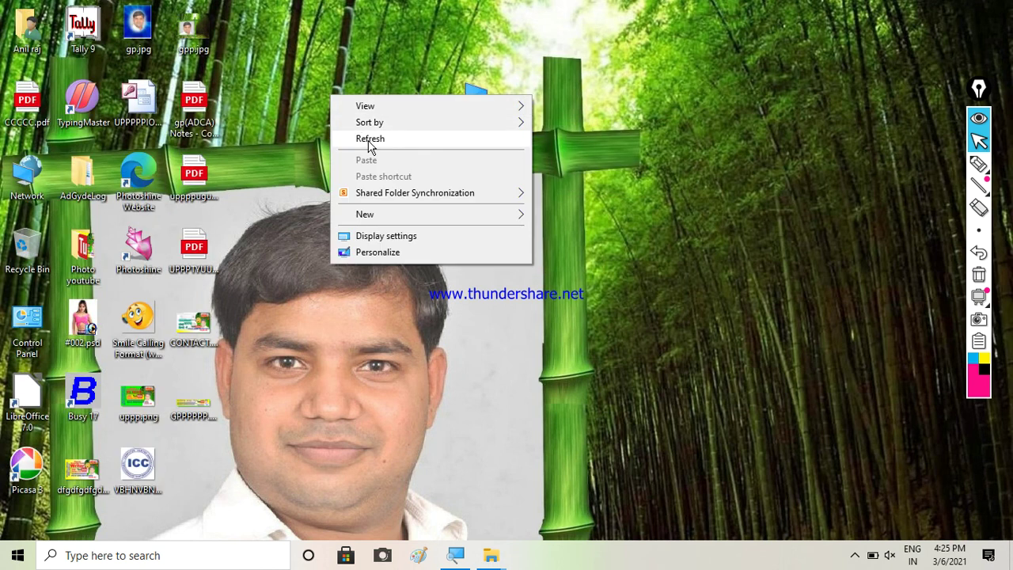
{"action": "left_click", "coordinate": [372, 140]}
{"action": "right_click", "coordinate": [330, 61]}
{"action": "left_click", "coordinate": [361, 104]}
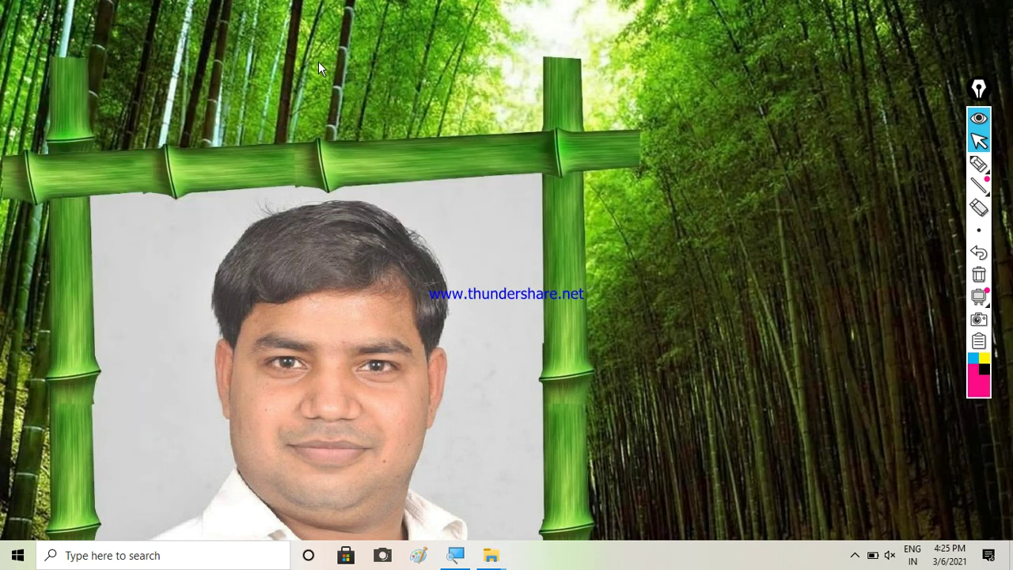
{"action": "right_click", "coordinate": [318, 61]}
{"action": "left_click", "coordinate": [353, 103]}
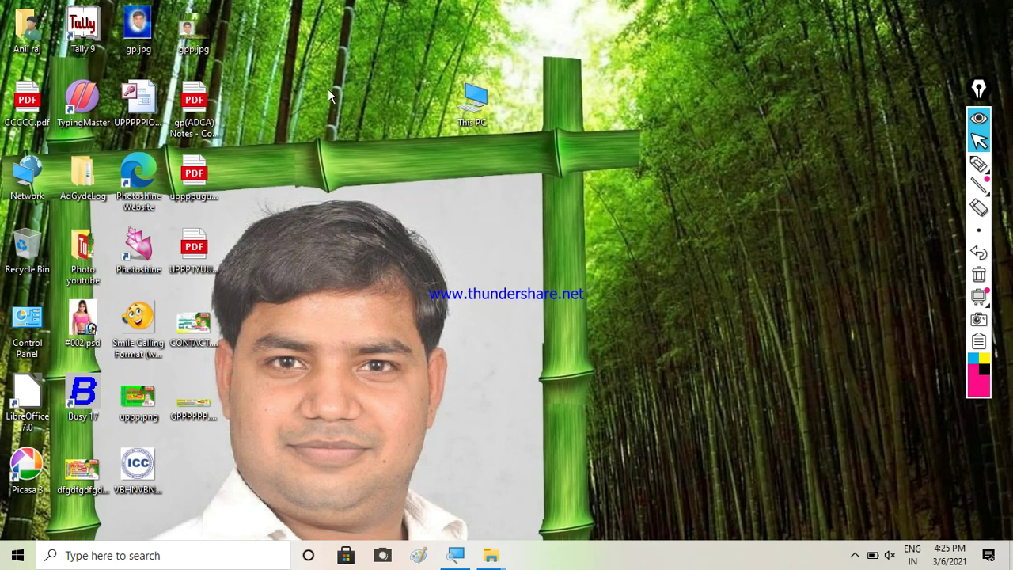
{"action": "right_click", "coordinate": [321, 81]}
{"action": "left_click", "coordinate": [353, 122]}
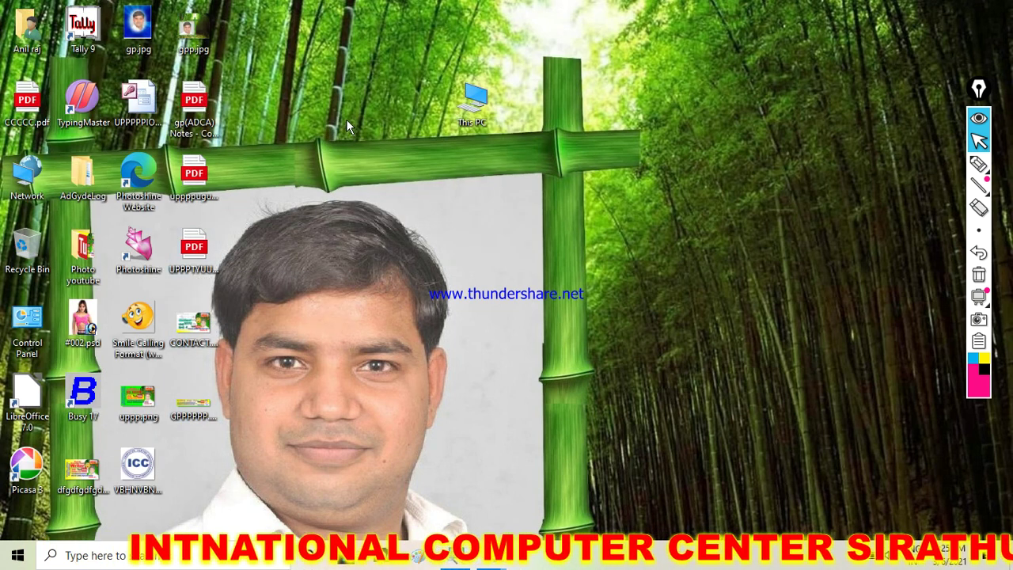
{"action": "right_click", "coordinate": [332, 98]}
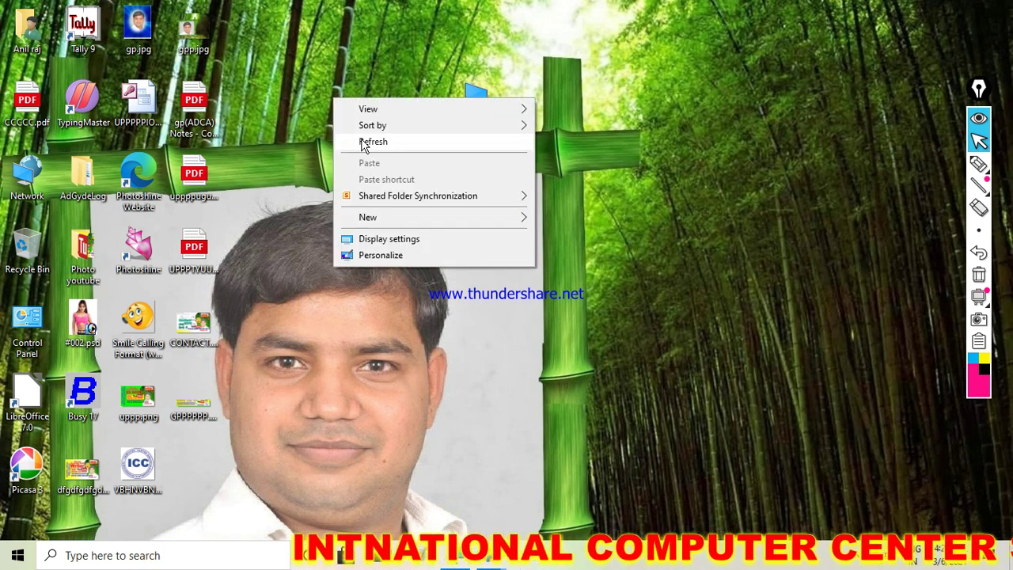
{"action": "left_click", "coordinate": [358, 139]}
{"action": "right_click", "coordinate": [329, 101]}
{"action": "left_click", "coordinate": [358, 138]}
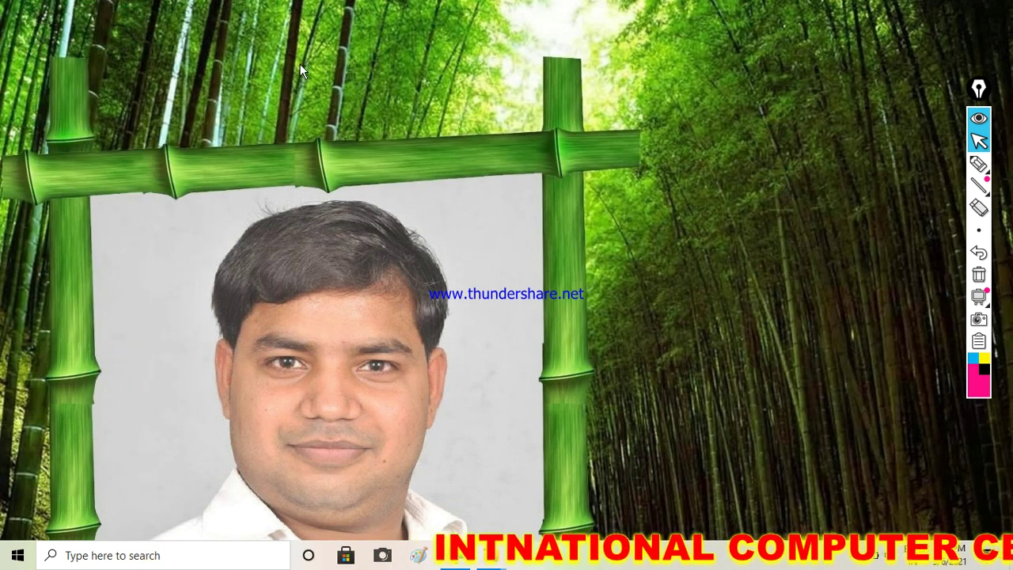
{"action": "right_click", "coordinate": [301, 63]}
{"action": "left_click", "coordinate": [330, 107]}
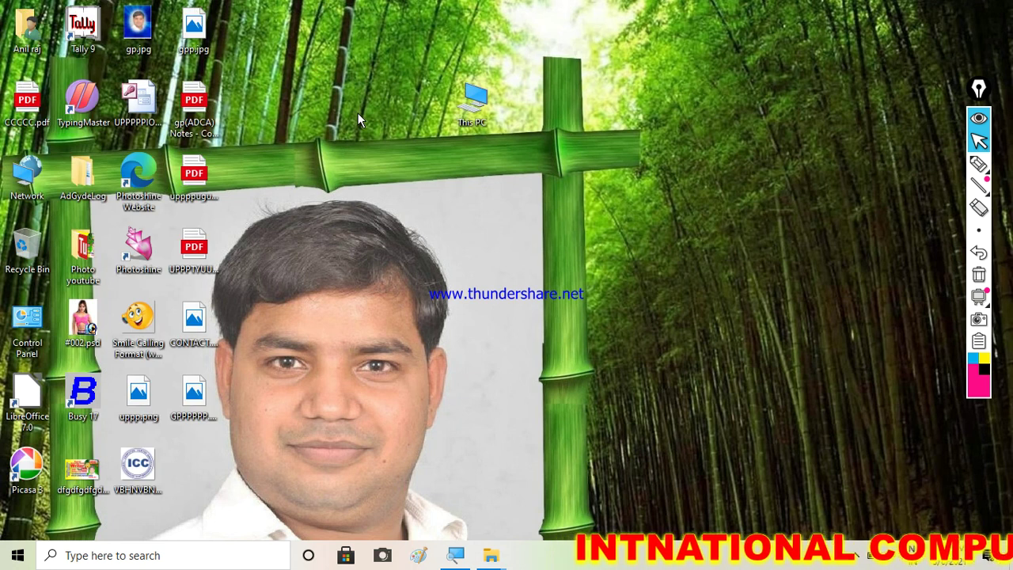
{"action": "right_click", "coordinate": [314, 62]}
{"action": "left_click", "coordinate": [357, 111]}
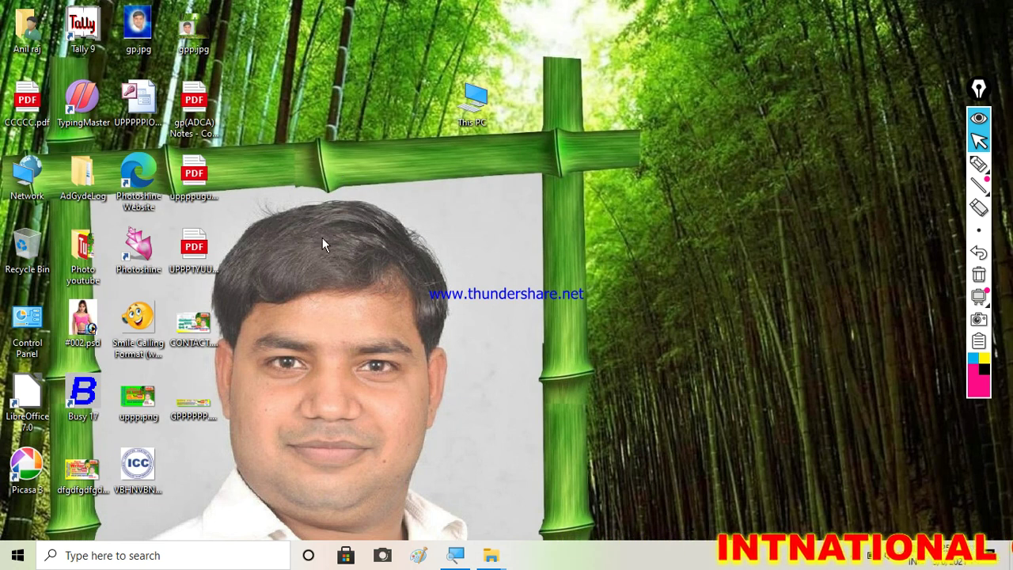